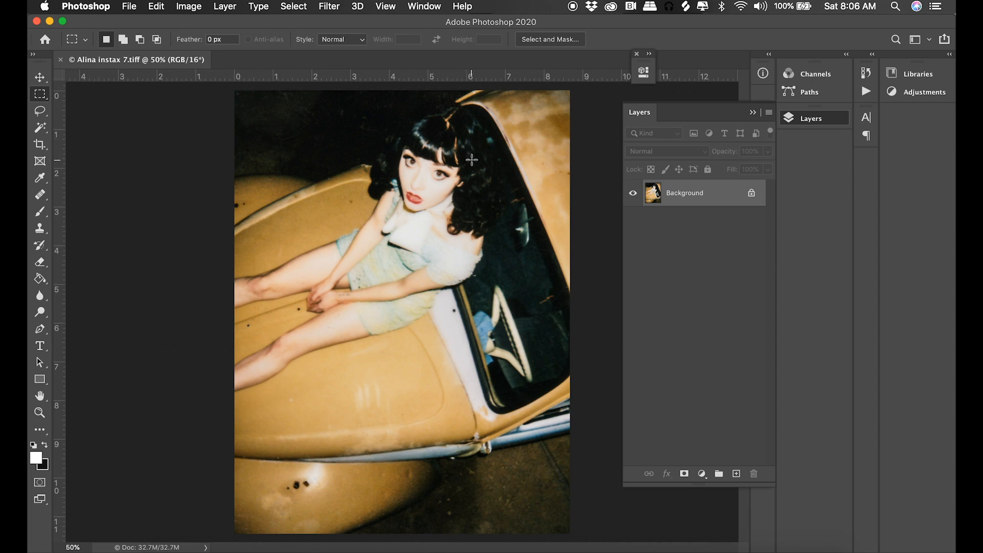
Resize the image to a width of 8.5 inches at a resolution of 300 pixels/inch.
left_click(190, 6)
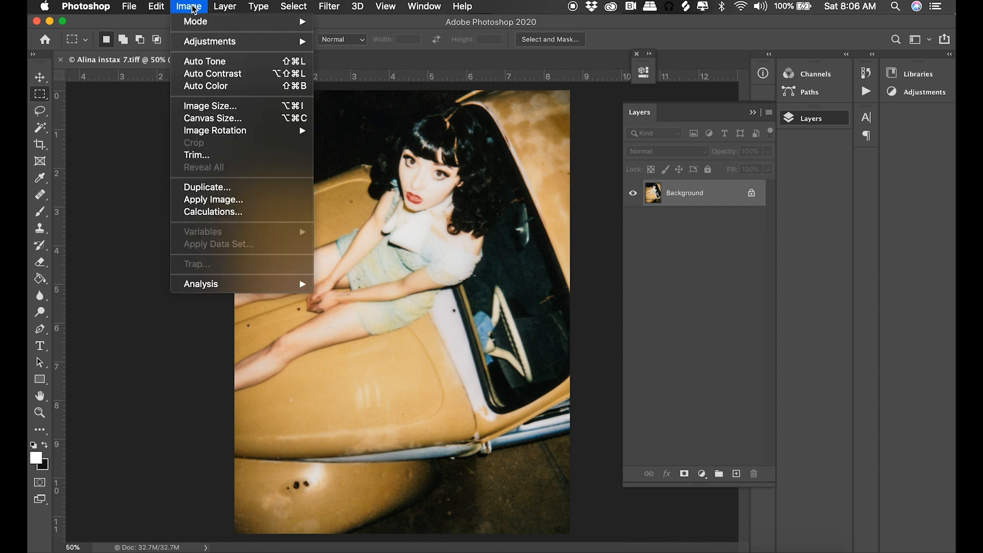
left_click(208, 105)
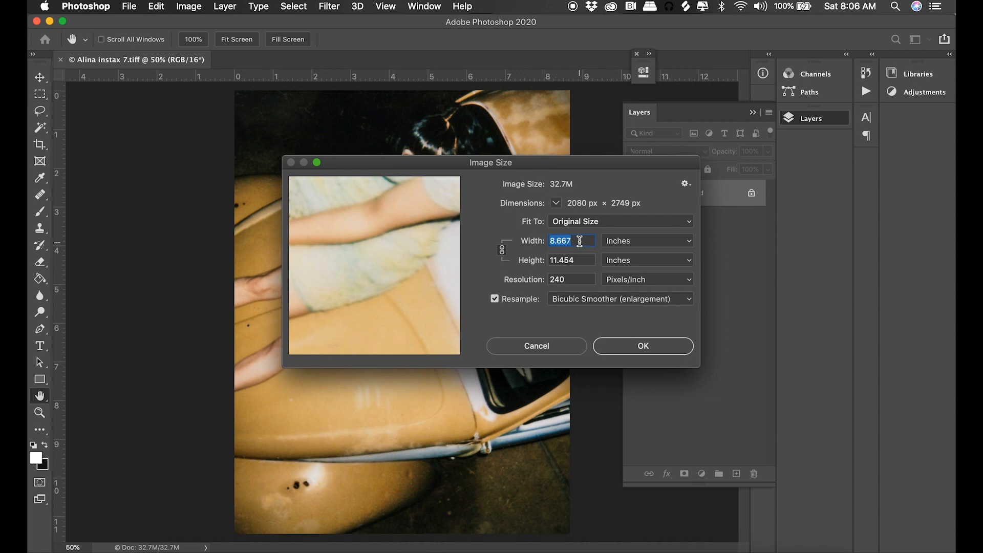
left_click(579, 239)
left_click_drag(571, 279, 548, 275)
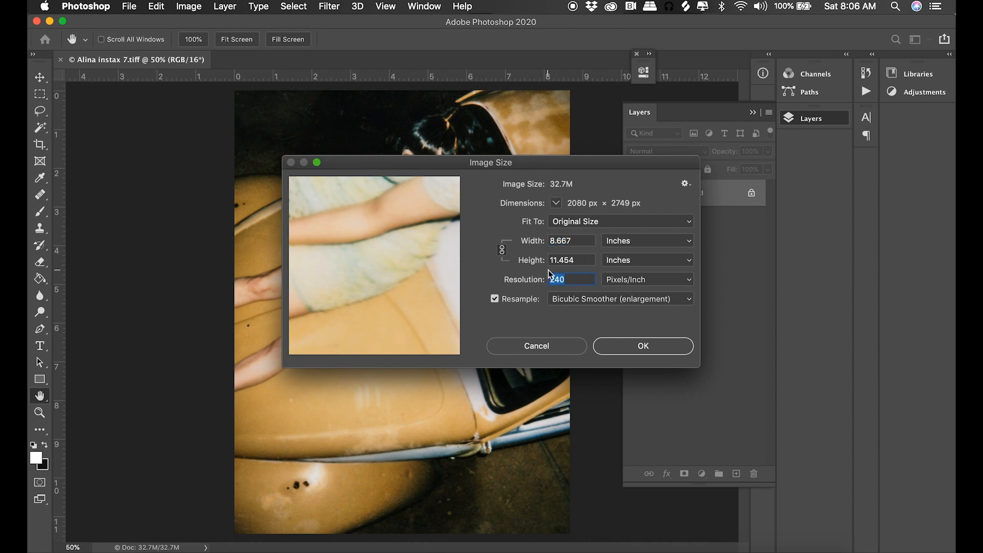
type("300")
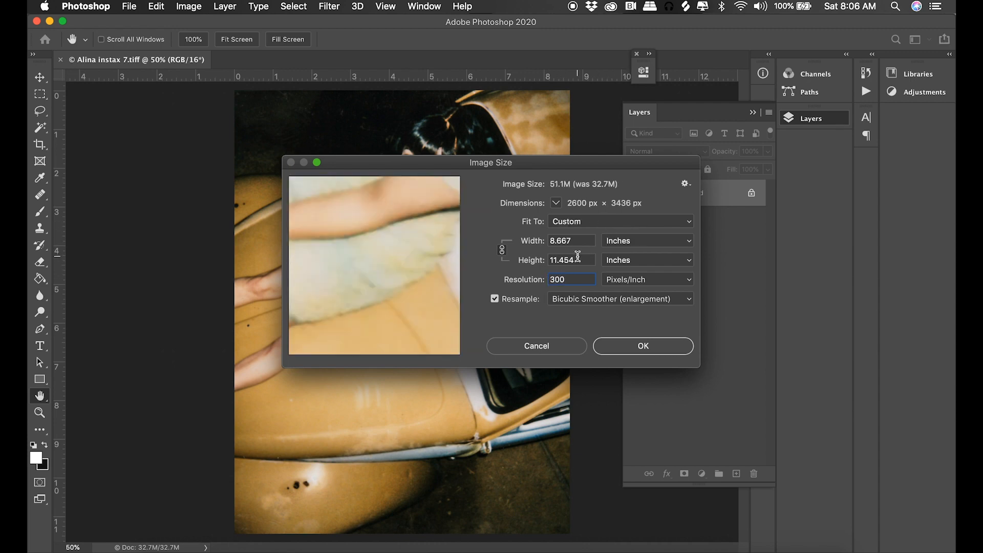
double_click(561, 260)
double_click(558, 240)
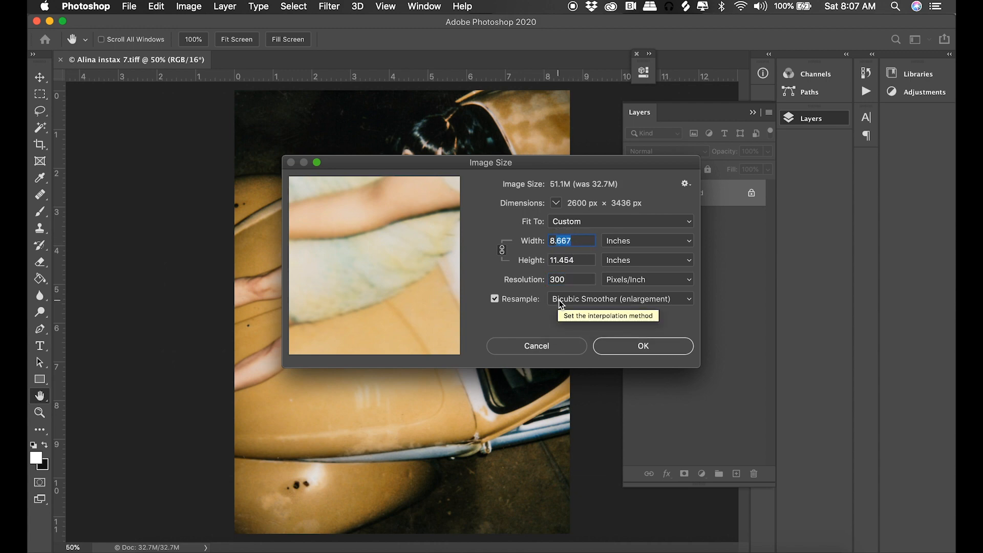
type("8.5")
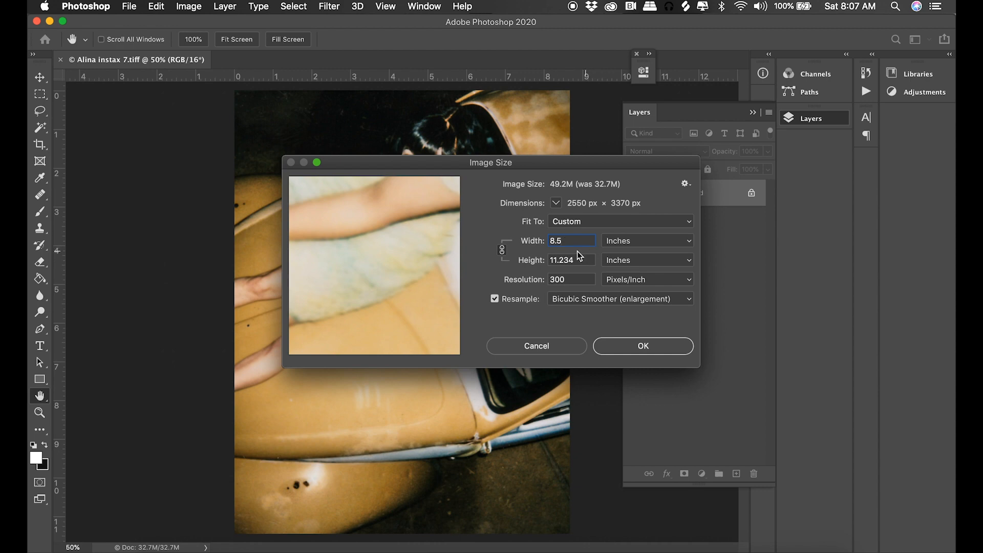
left_click(630, 348)
key("m")
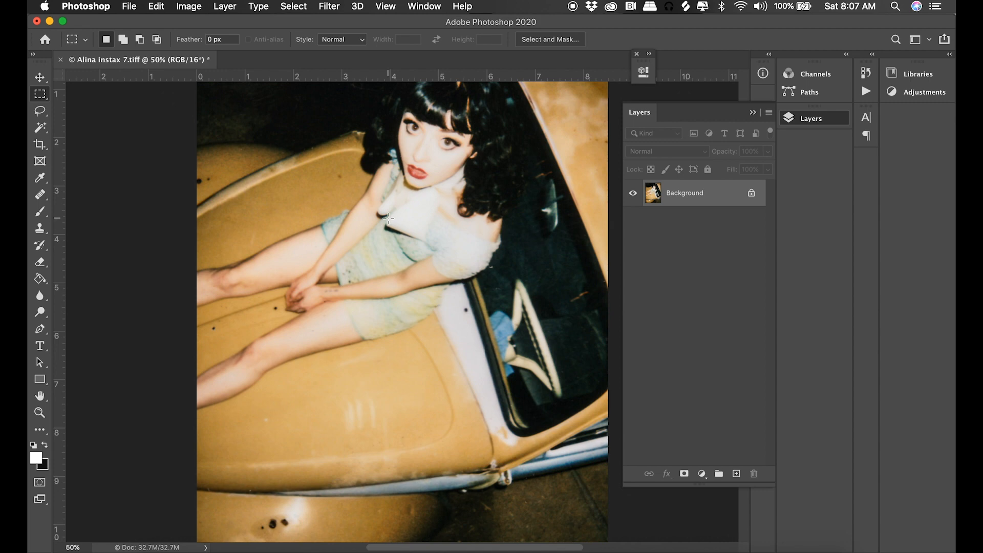
Set the canvas height to 11 inches, keeping the centred anchor.
left_click(185, 7)
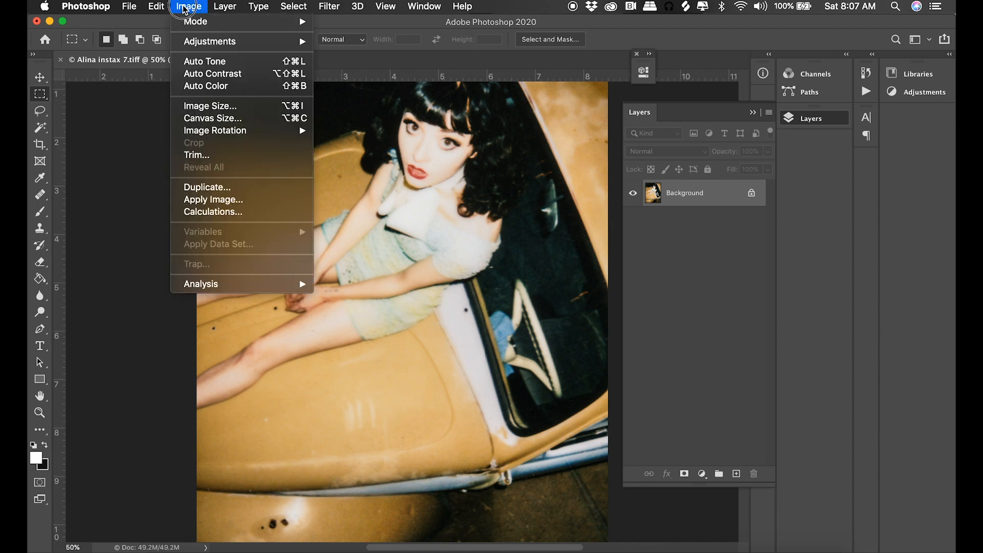
left_click(209, 122)
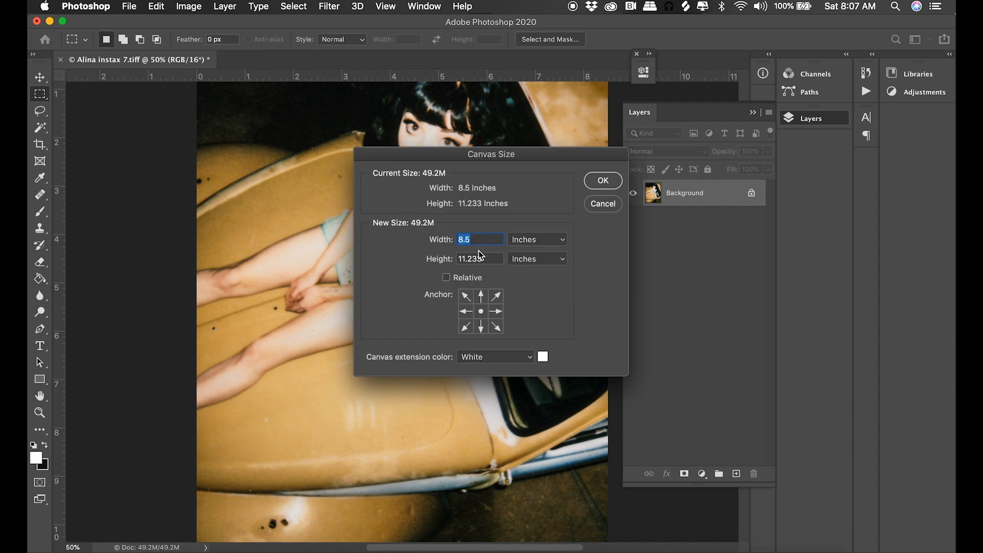
left_click(471, 257)
left_click_drag(499, 259, 470, 258)
key("BackSpace")
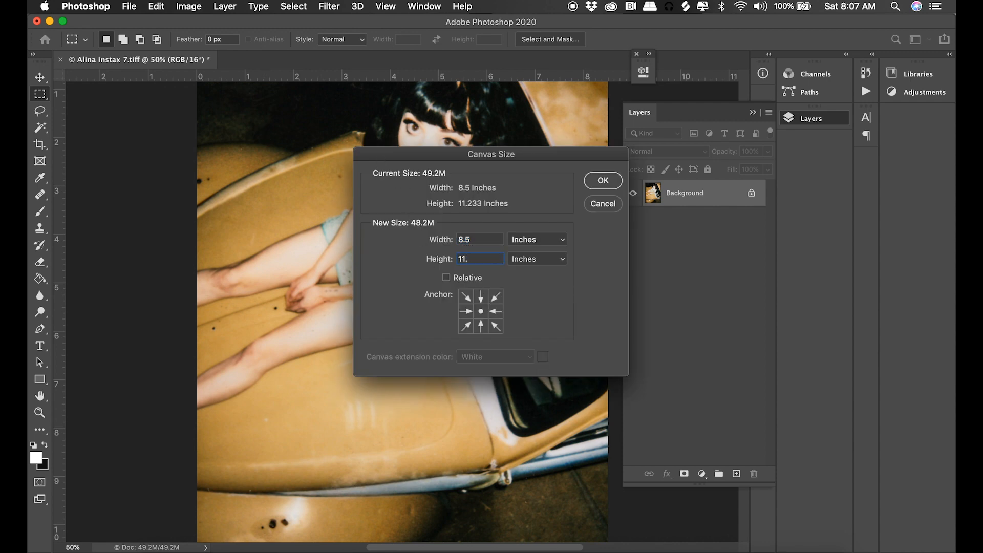
left_click(599, 181)
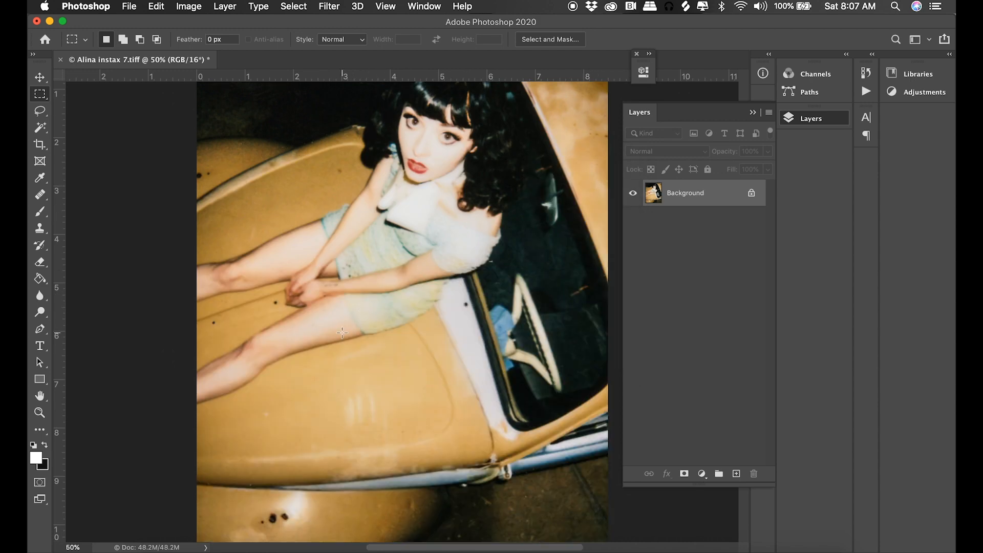
key("super+minus")
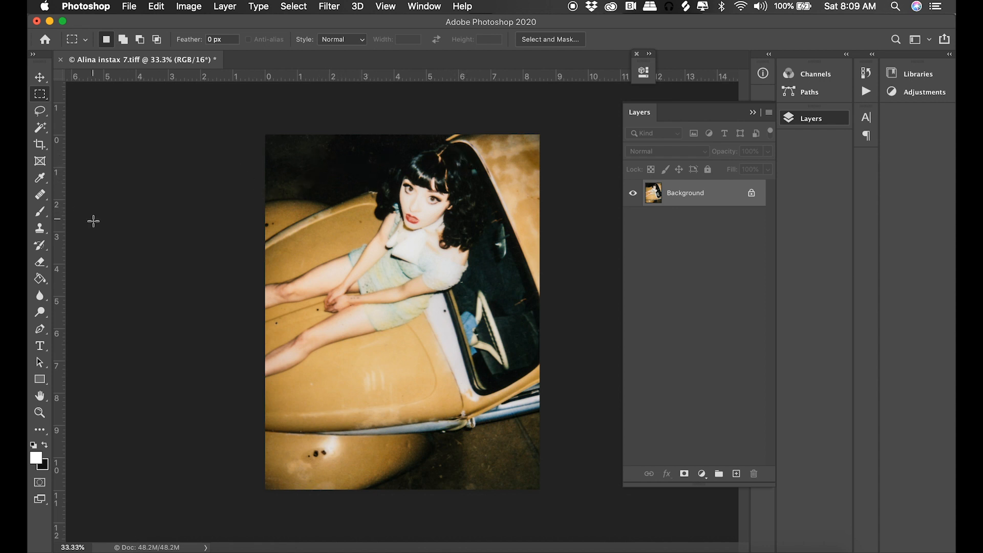
Try a small Magnetic Lasso selection on the car hood between the woman's legs.
left_click_drag(40, 111, 86, 134)
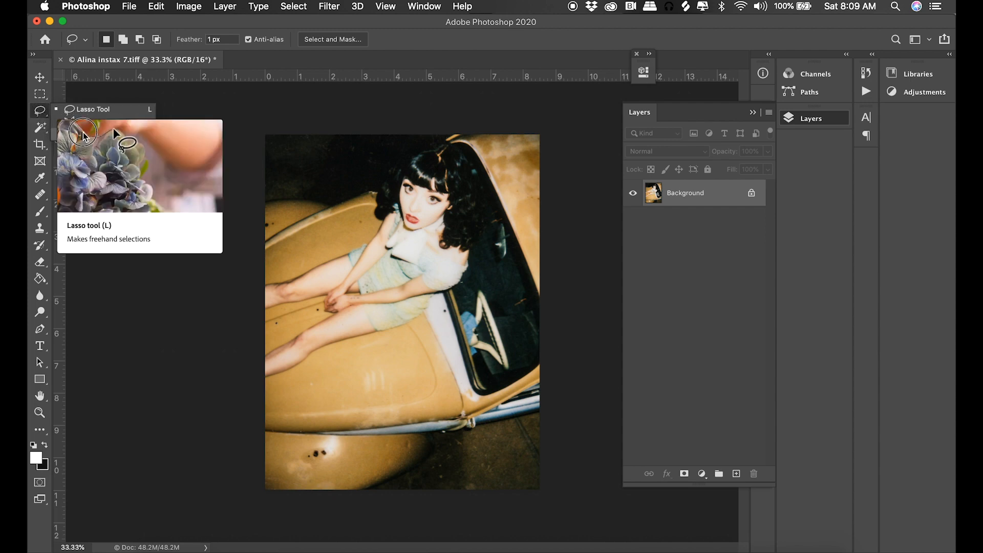
left_click(140, 133)
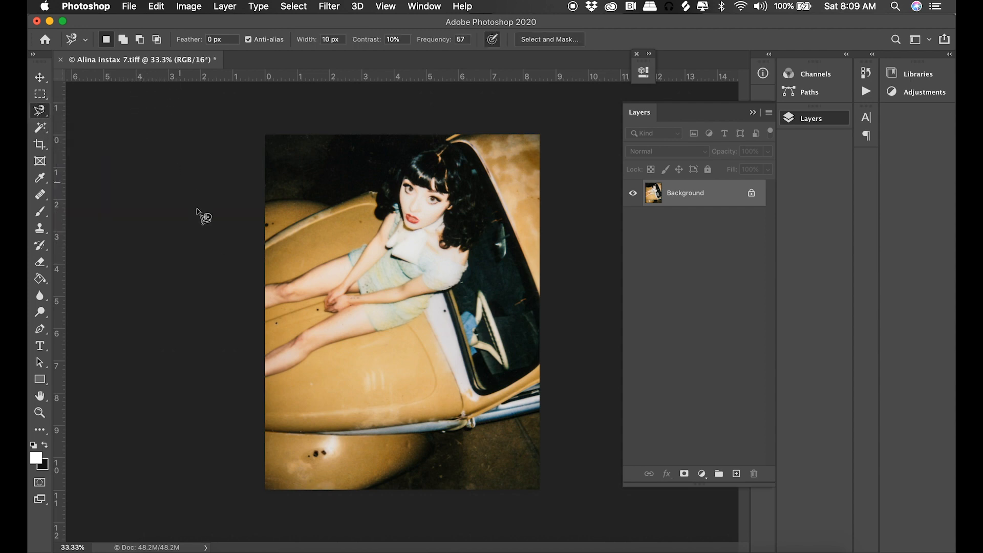
left_click(265, 315)
left_click(325, 295)
left_click(275, 305)
double_click(275, 304)
Try selecting the car hood below the woman's legs with the Quick Selection tool.
left_click(43, 118)
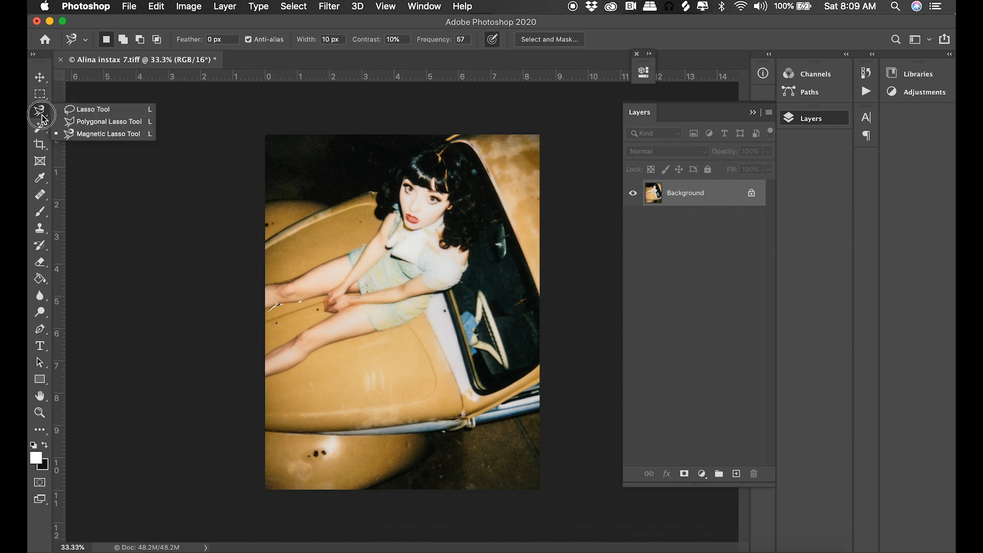
left_click(40, 127)
left_click_drag(40, 127, 80, 138)
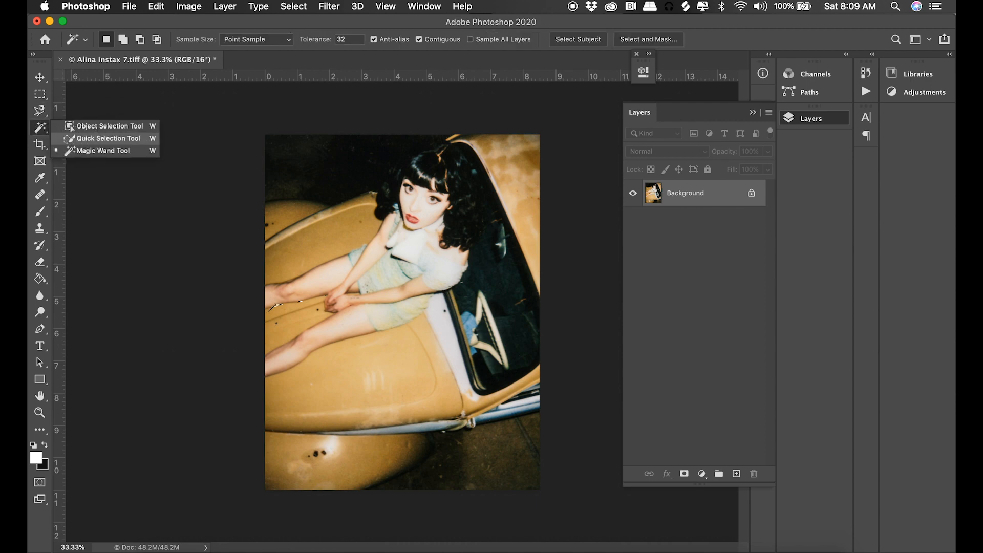
left_click(81, 139)
mouse_move(393, 354)
left_mouse_down()
mouse_move(329, 408)
mouse_move(274, 421)
left_mouse_up()
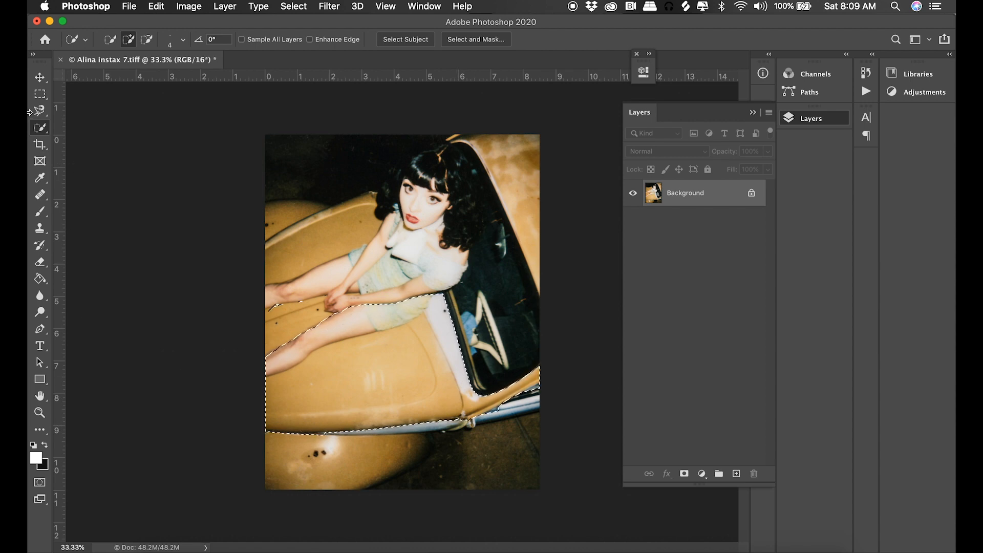
Clear the selection and outline the car and woman with the Polygonal Lasso, leaving out the dark background in two opposite corners.
left_click(38, 112)
left_click(35, 115)
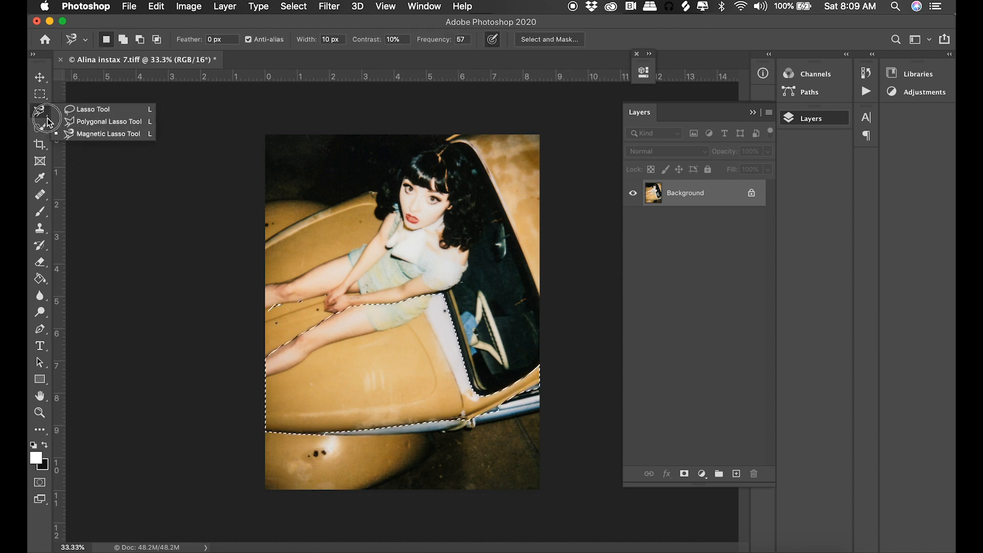
left_click(78, 123)
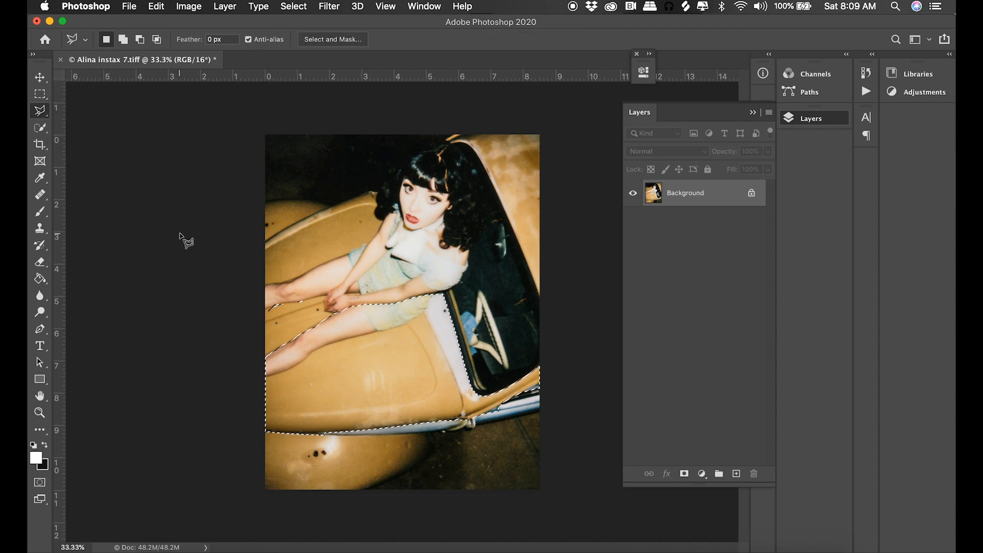
key("super+d")
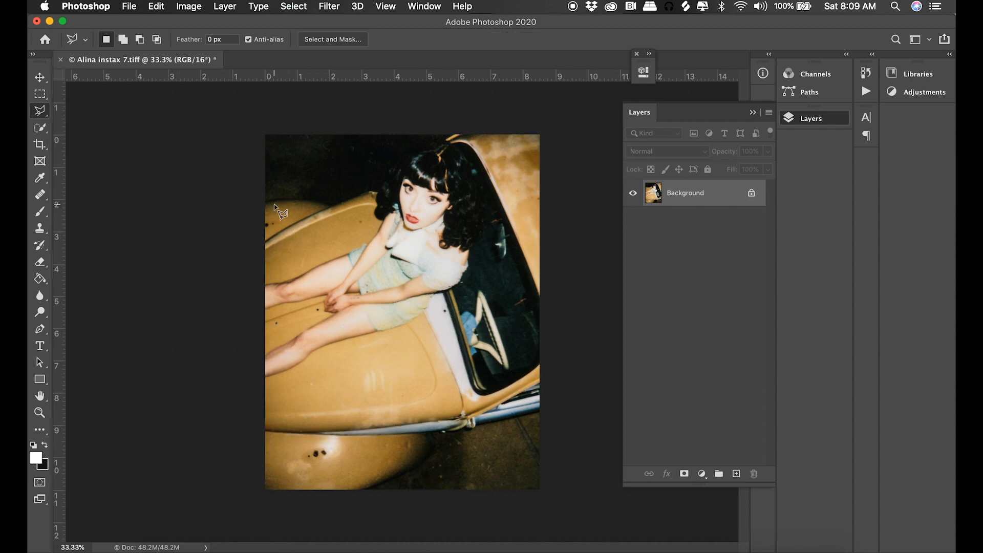
left_click(253, 202)
left_click_drag(296, 200, 333, 206)
left_click(383, 186)
left_click(418, 165)
left_click(458, 125)
left_click(571, 110)
left_click(590, 353)
left_click(551, 411)
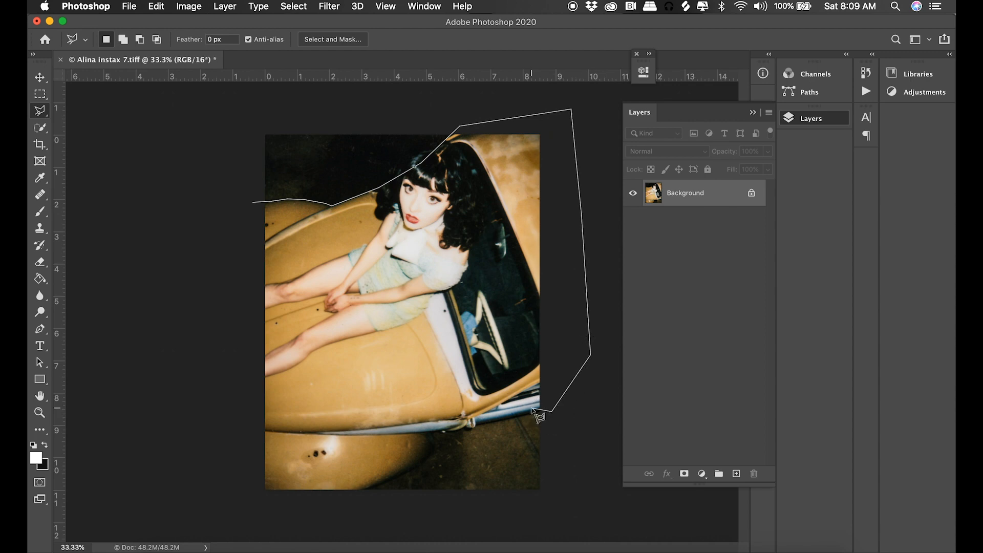
left_click(473, 425)
left_click(443, 435)
left_click(435, 451)
left_click(361, 498)
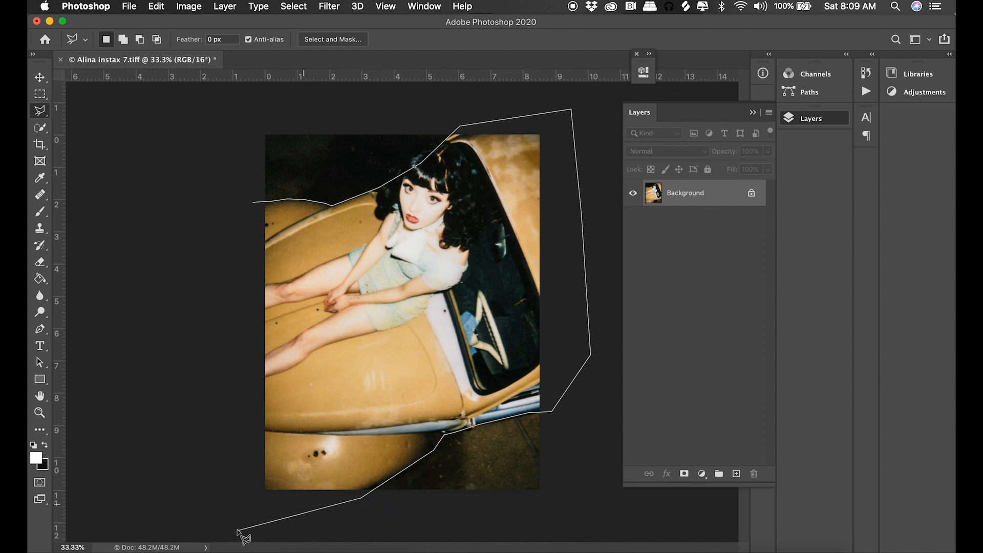
left_click(221, 504)
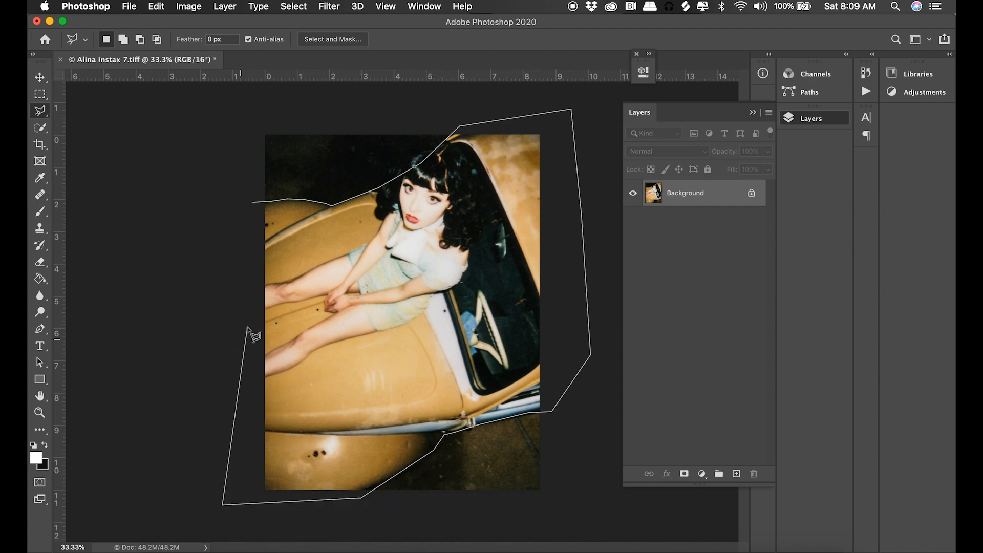
left_click(249, 205)
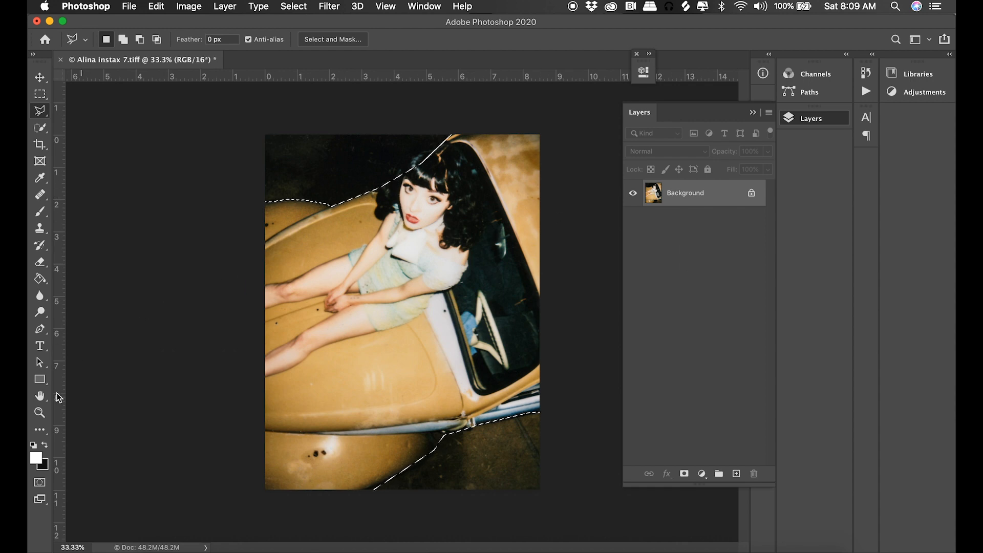
key("z")
left_click_drag(420, 145, 492, 243)
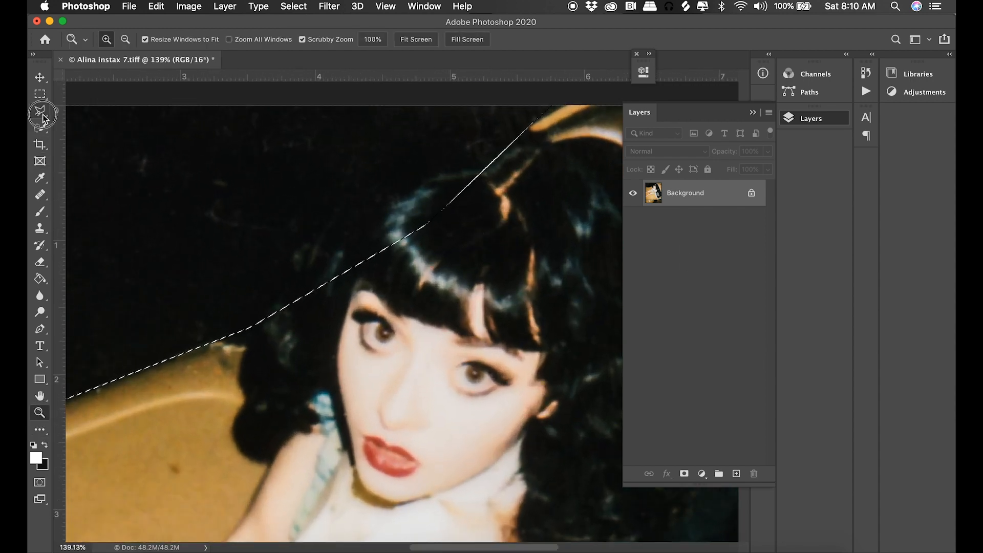
left_click(41, 112)
left_click(537, 128, "alt")
left_click(478, 146)
left_click(359, 212)
left_click(313, 242)
left_click(284, 255)
key("Escape")
Extend the selection with the Polygonal Lasso to include the missed hair along the woman's head.
left_click(554, 141, "shift")
left_click(446, 153)
left_click(332, 243)
left_click(298, 255)
left_click(276, 299)
double_click(232, 339)
key("super+minus")
key("super+minus")
key("super+minus")
key("super+minus")
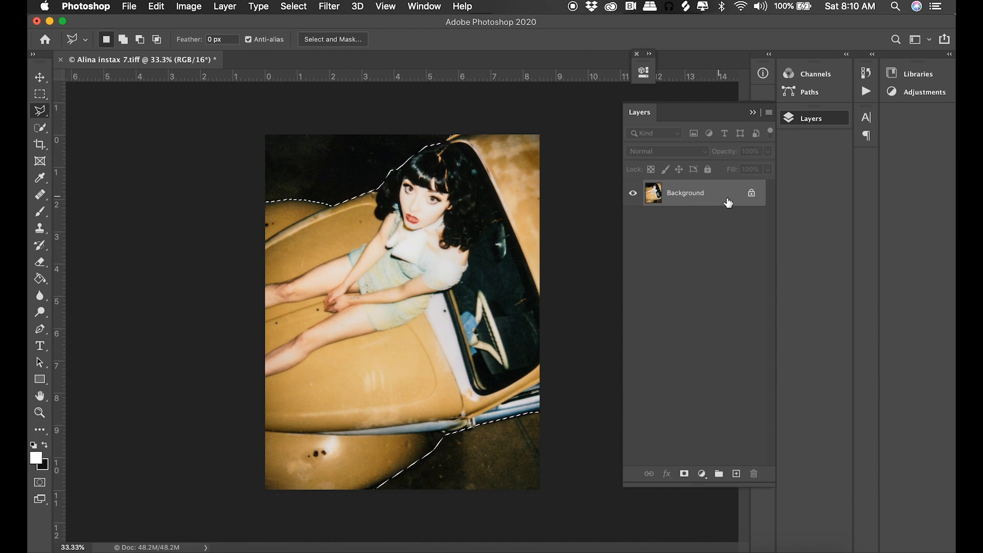
Duplicate the Background layer, delete the selected car and woman from the copy, and check the cutout without the original.
left_click_drag(722, 199, 736, 474)
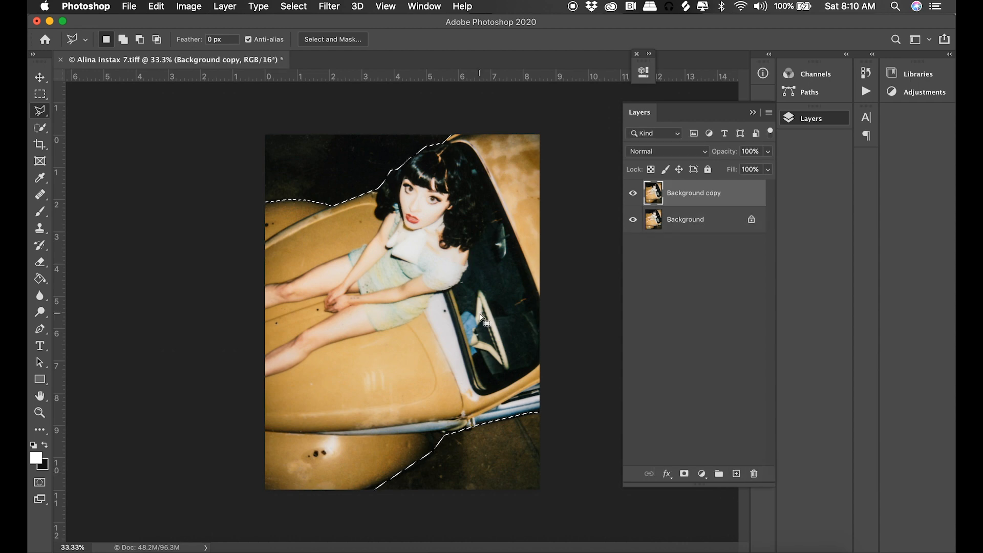
key("Delete")
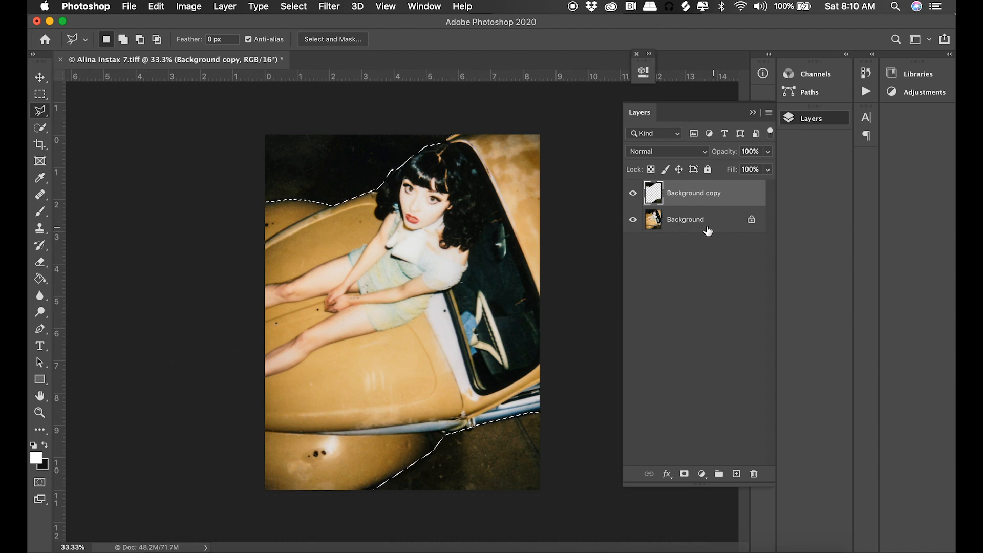
left_click(633, 219)
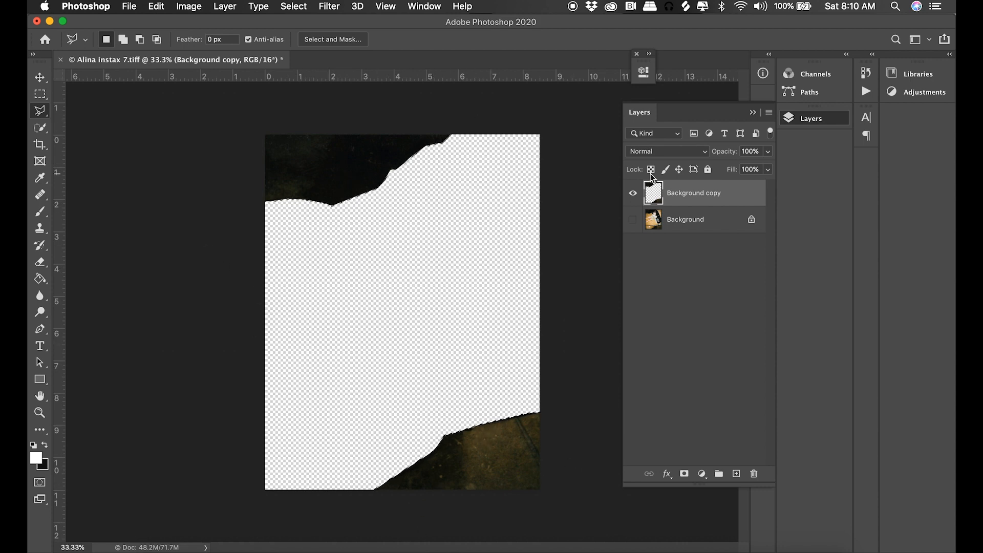
left_click(633, 220)
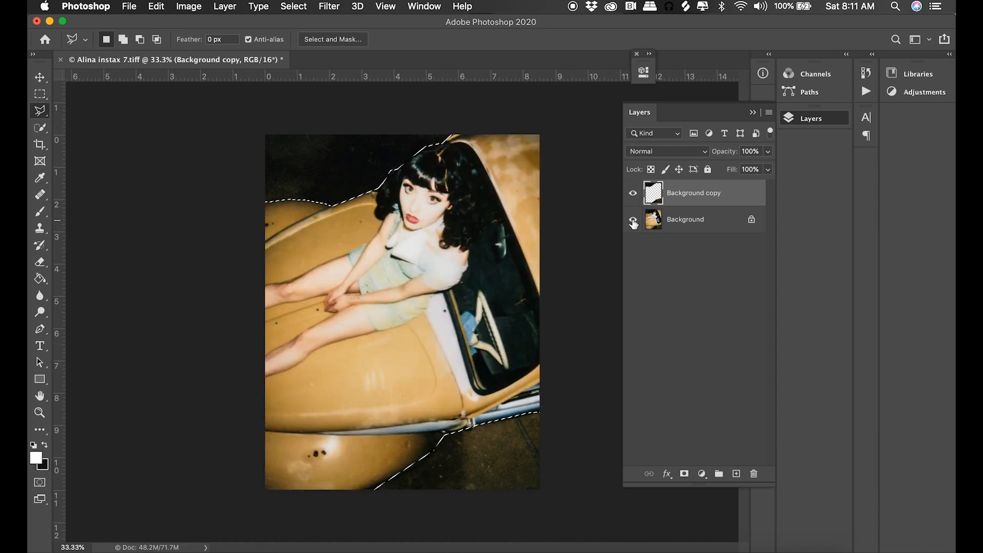
Isolate the car and woman on a second Background copy by deleting the inverted selection, and hide the other two layers.
left_click_drag(710, 227, 739, 478)
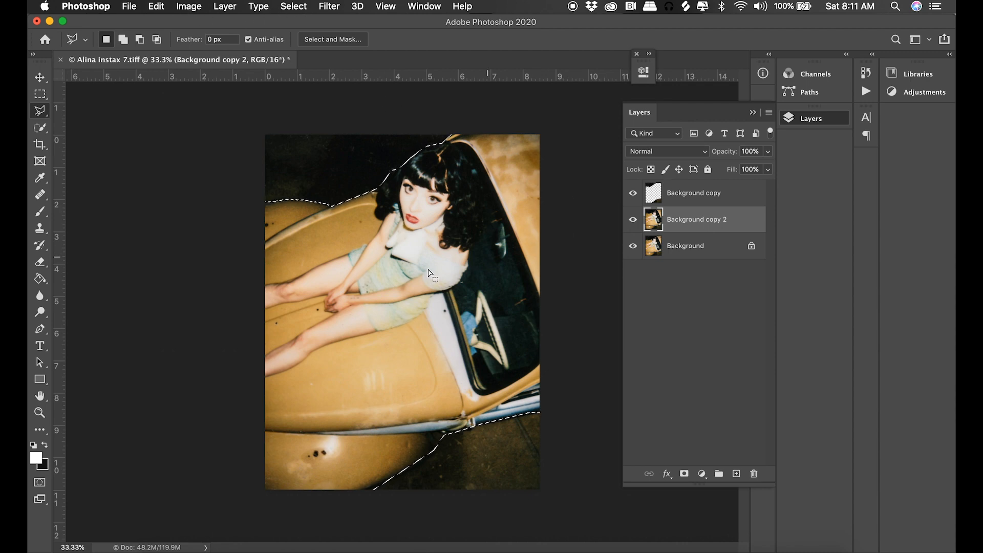
left_click(291, 7)
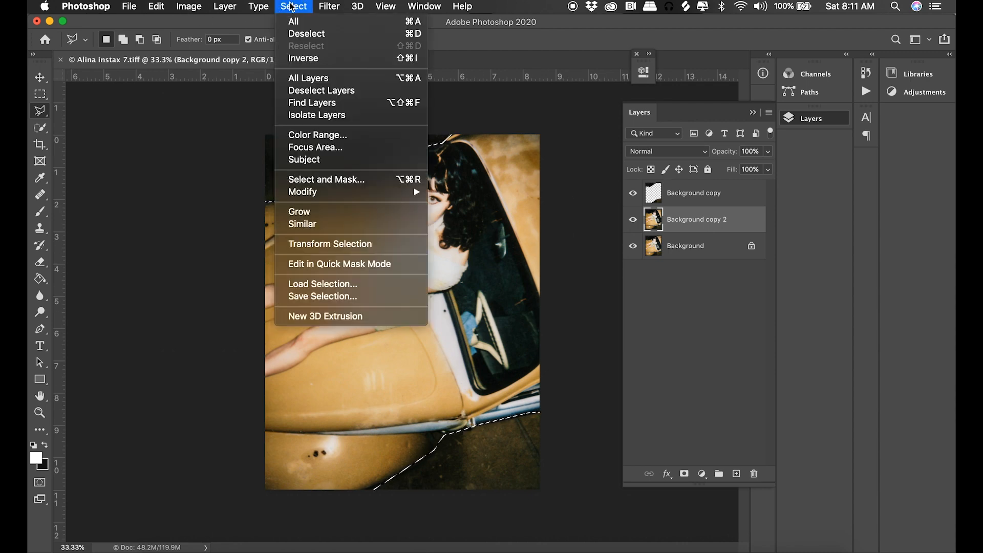
left_click(305, 59)
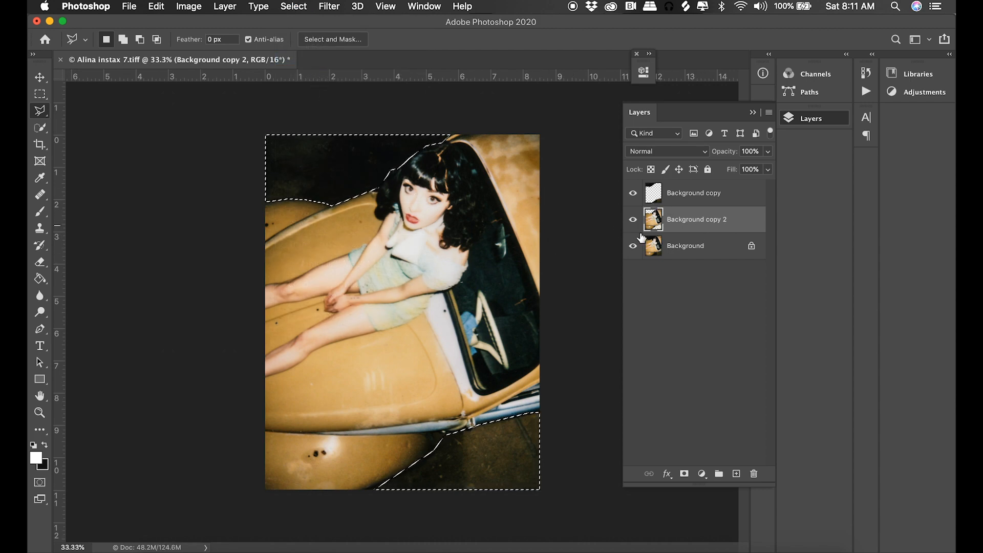
left_click(633, 193)
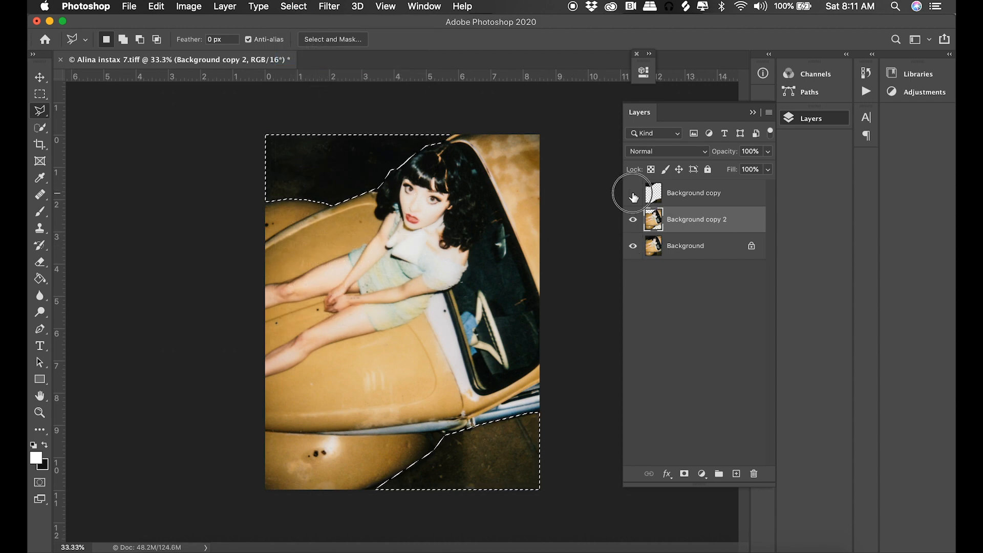
left_click(633, 246)
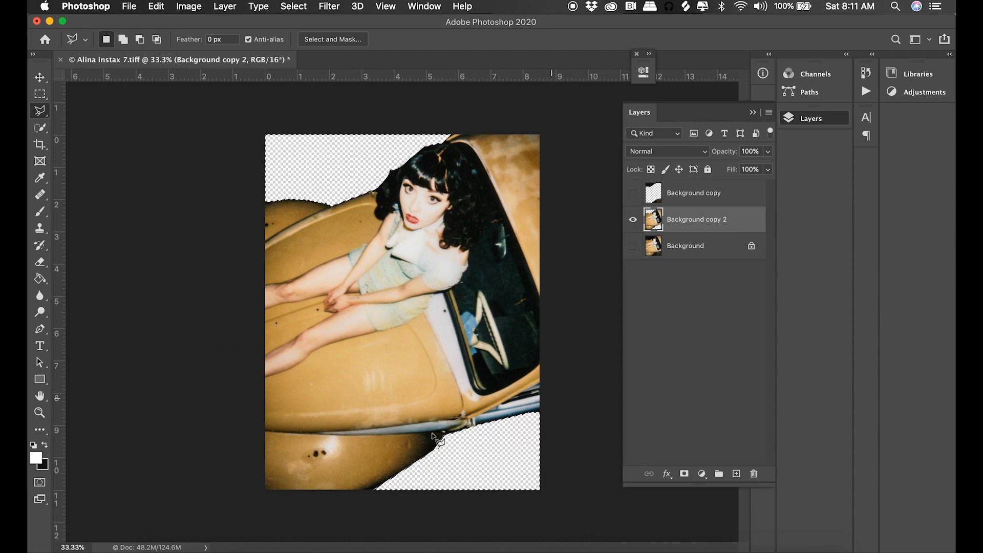
Compare the car and woman cutout with the dark background layer briefly shown, and clear the selection.
left_click(632, 193)
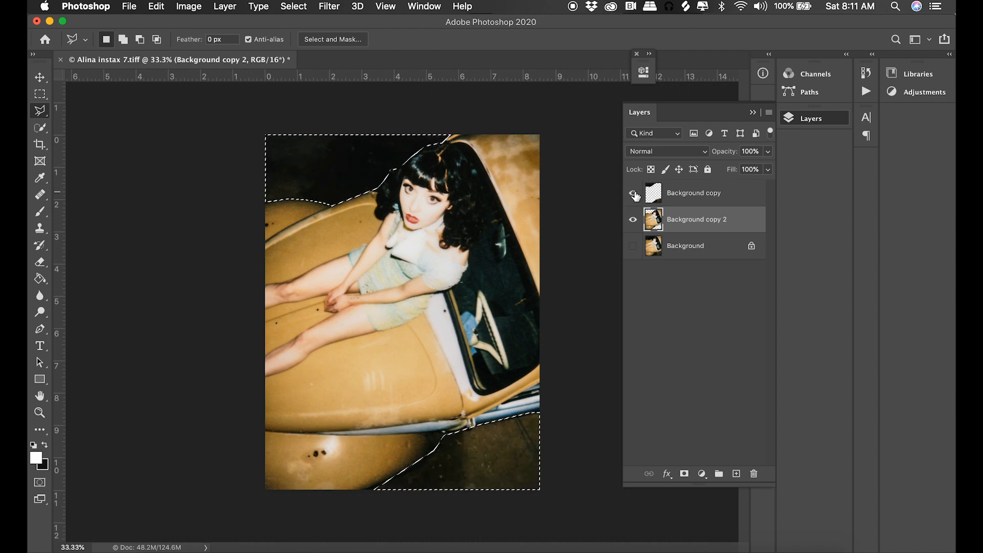
left_click(632, 193)
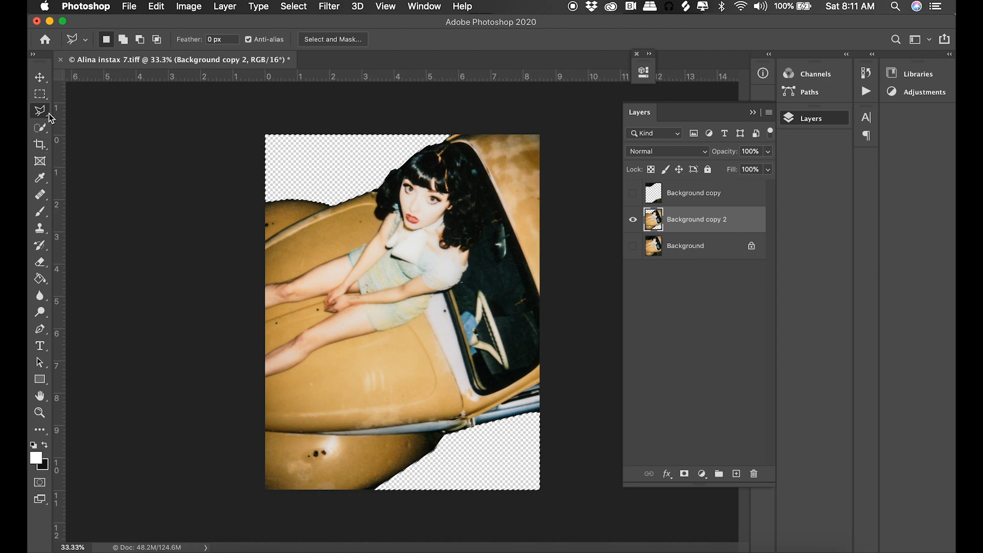
left_click(138, 148)
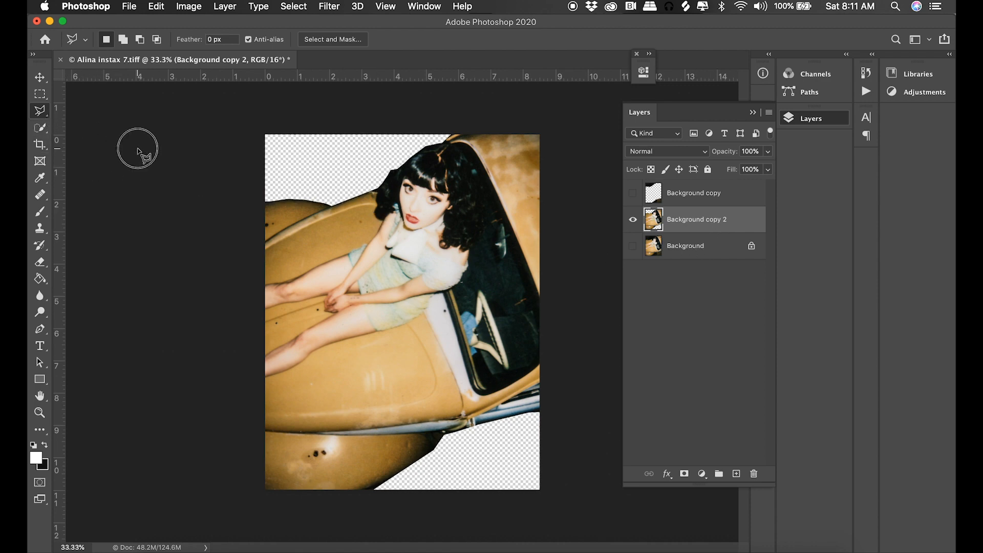
Start a Polygonal Lasso outline at the woman's hair and trace it down her arm, around both legs and the clasped hands.
key("m")
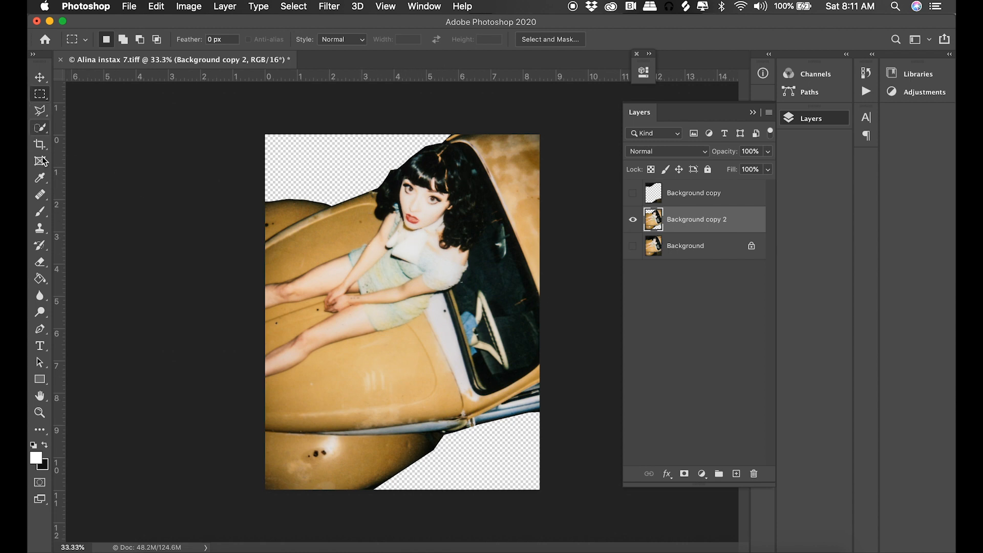
left_click(40, 413)
left_click_drag(404, 186, 479, 186)
key("l")
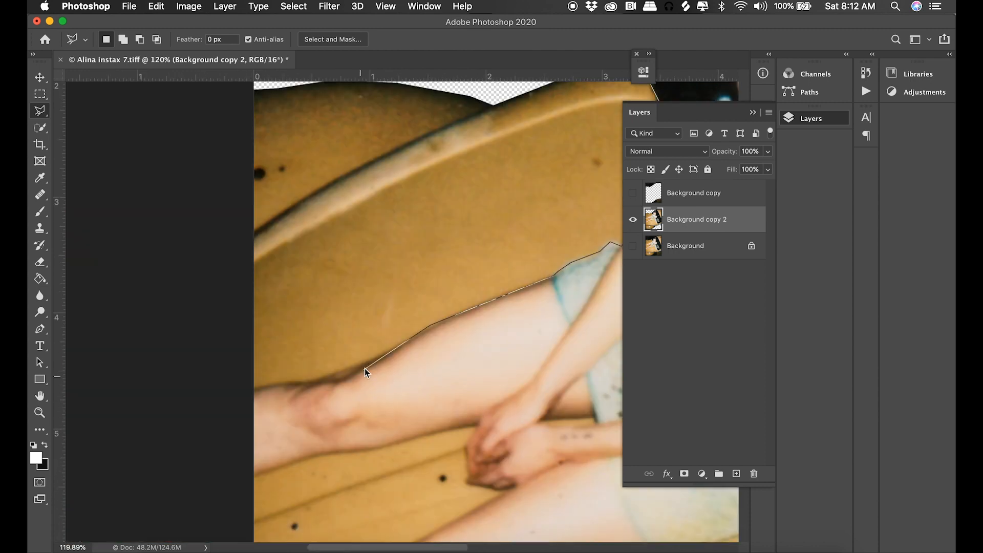
left_click(307, 386)
left_click(250, 386)
left_click(206, 471)
left_click(476, 425)
left_click(465, 449)
scroll(507, 488, "down", 8)
left_click(248, 441)
left_click(199, 507)
left_click(248, 520)
left_click(310, 497)
left_click(419, 423)
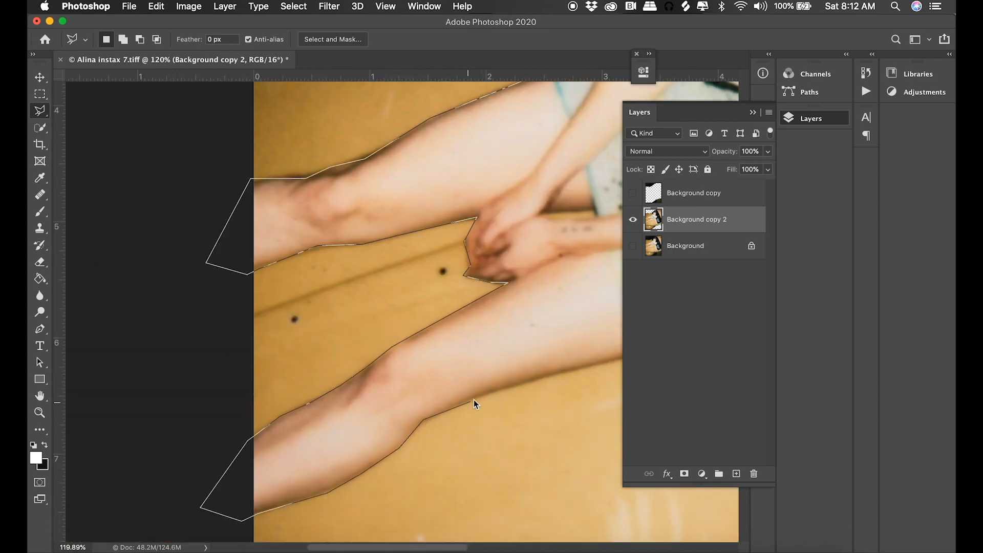
Continue the lasso outline from the lower leg along the skirt, elbow and sleeve up to the shoulder.
scroll(474, 400, "right", 10)
left_click(179, 351)
left_click(212, 345)
left_click(265, 331)
left_click(311, 313)
scroll(551, 103, "up", 10)
left_click(499, 439)
left_click(511, 430)
left_click(513, 395)
left_click(520, 366)
left_click(527, 349)
scroll(895, 131, "right", 10)
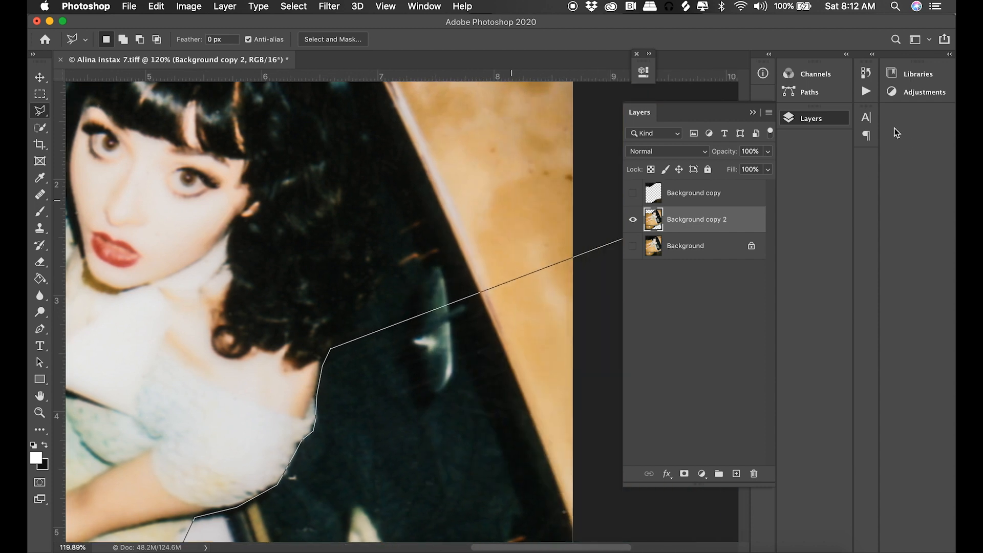
Carry the outline around the hair on the windshield side, over the head, and close the selection around the whole woman.
scroll(255, 514, "up", 5)
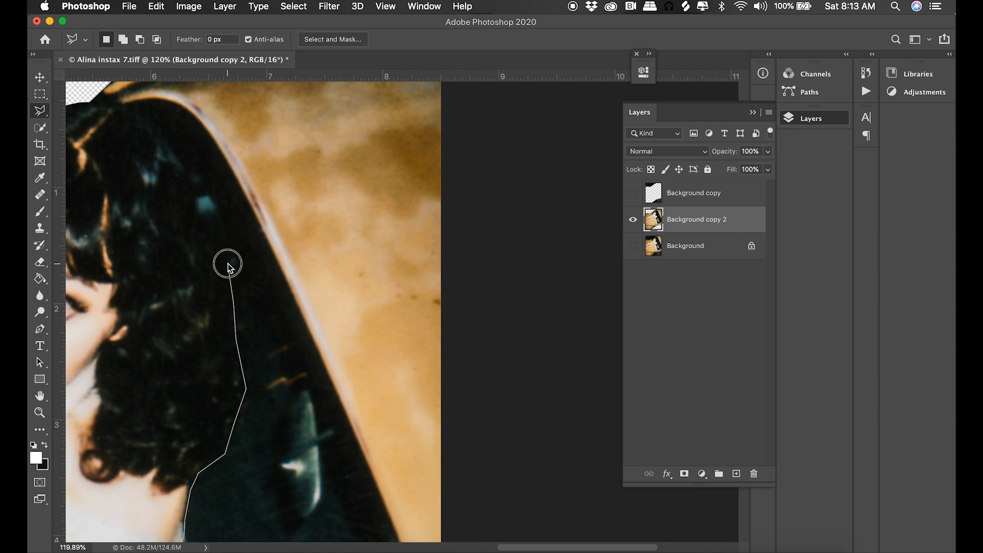
left_click(206, 226)
left_click(188, 175)
left_click(87, 101)
left_click(225, 93)
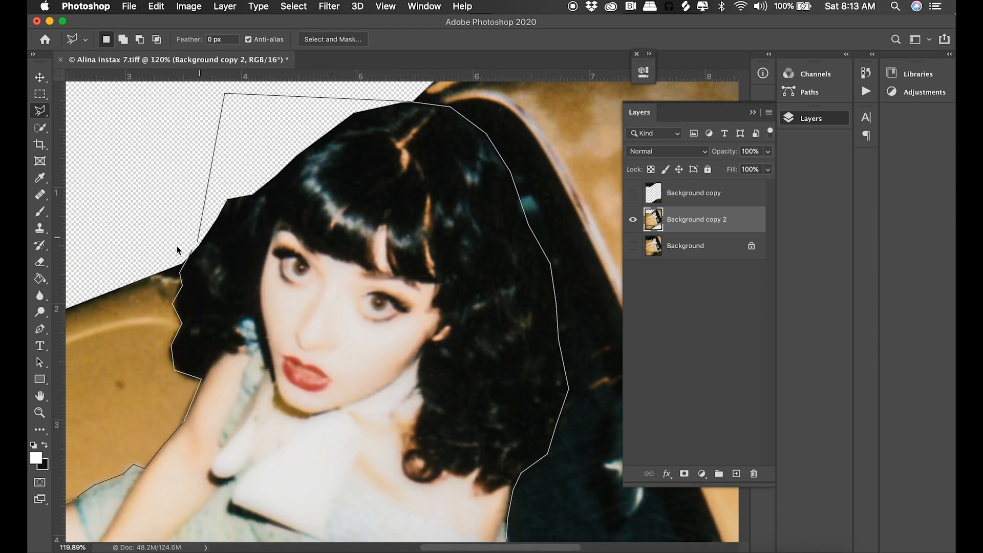
double_click(194, 217)
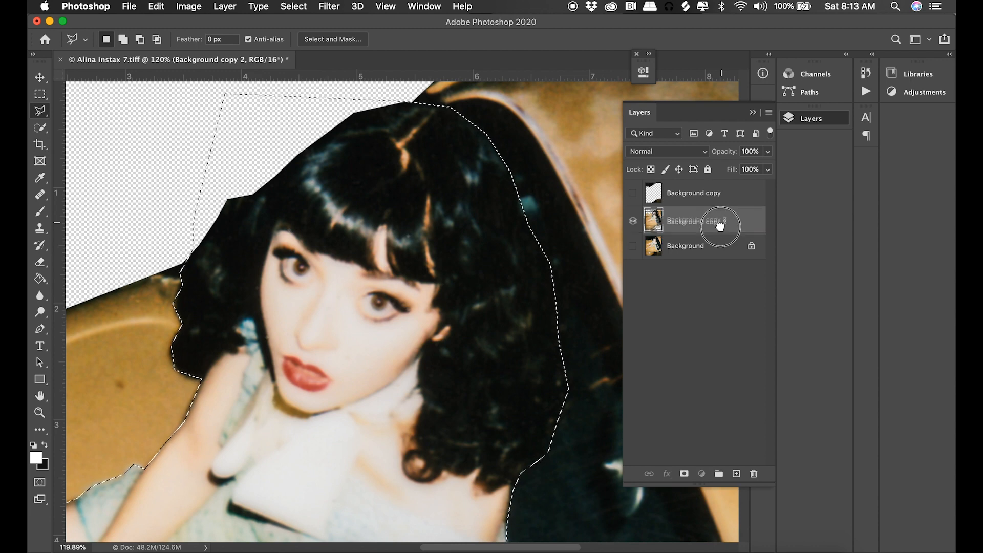
Duplicate Background copy 2, delete the selected woman from the duplicate, check the car cutout alone, and hide it.
key("super+j")
key("shift+super+d")
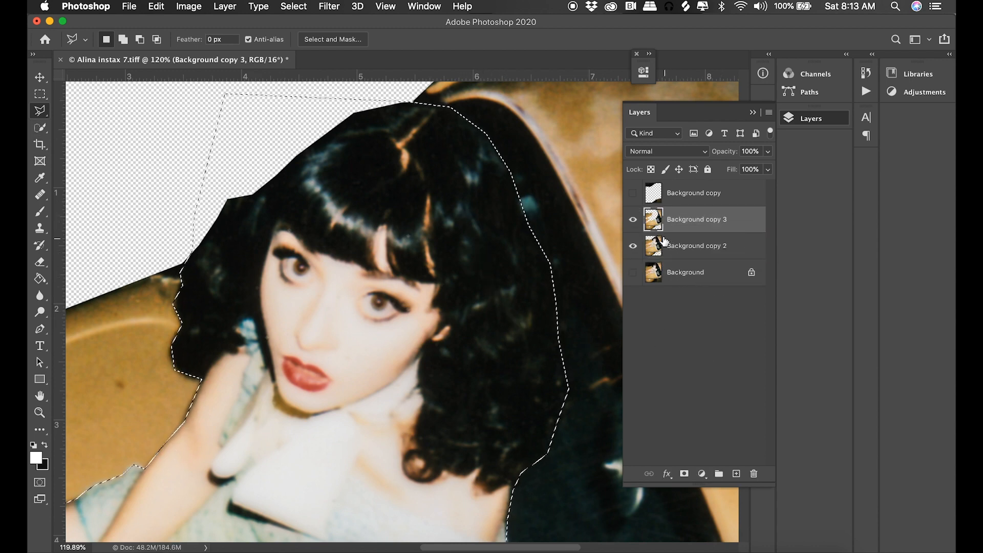
left_click(633, 246)
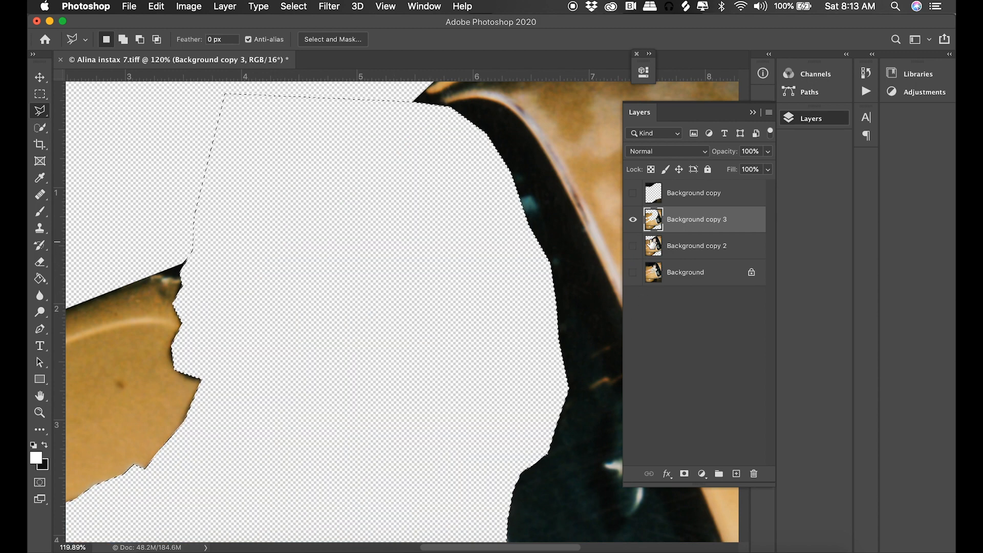
left_click(633, 245)
left_click(633, 223)
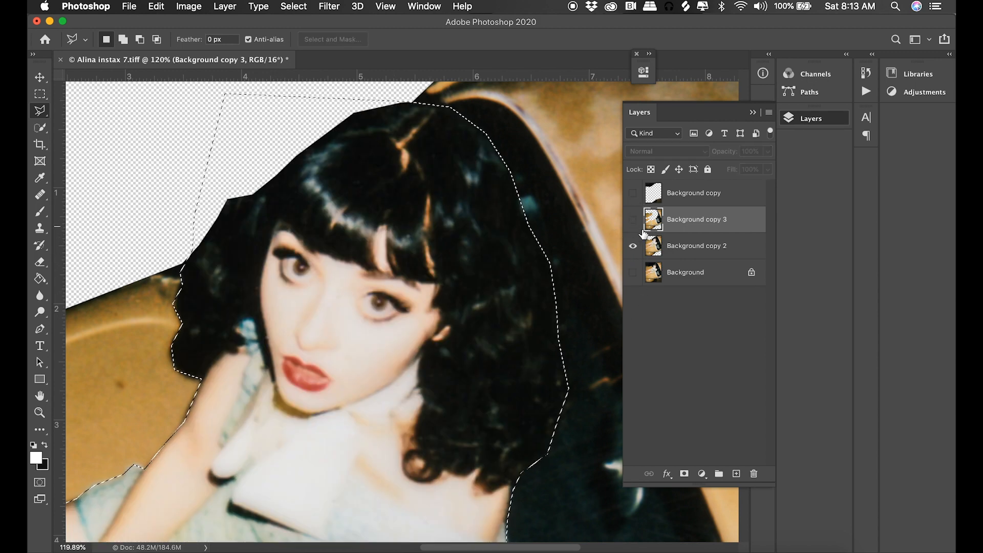
Isolate the woman on Background copy 2 by inverting the selection and deleting the car.
left_click(679, 251)
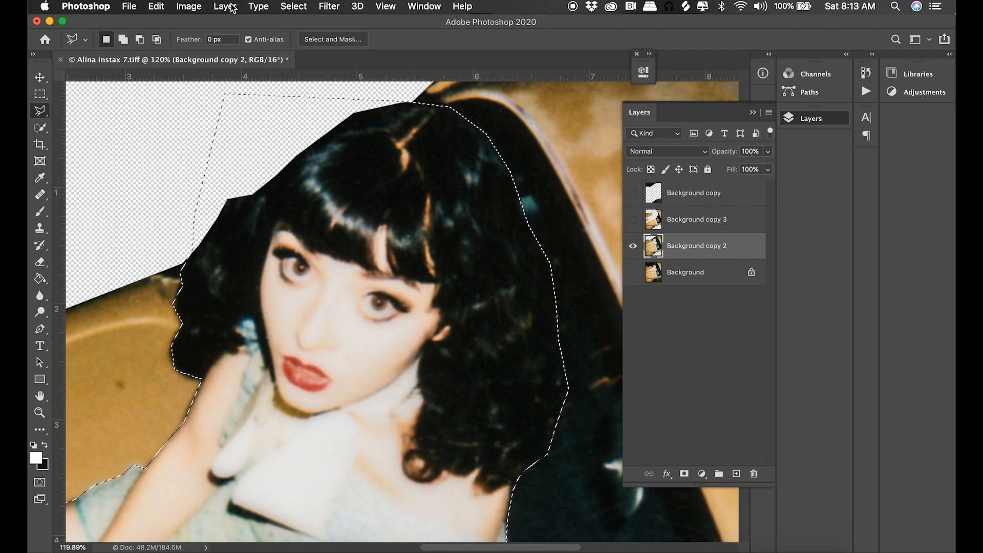
left_click(283, 6)
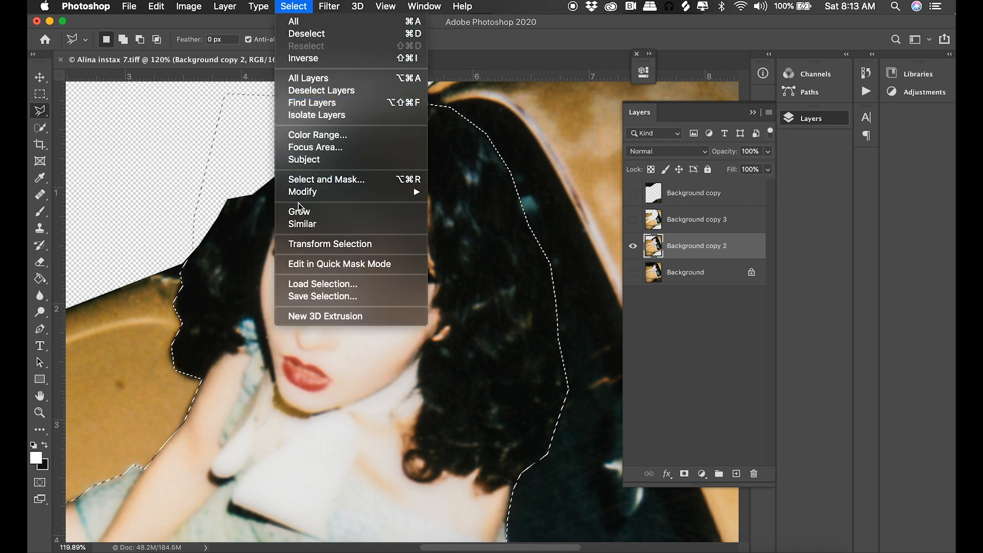
left_click(303, 58)
key("Delete")
key("super+minus")
key("super+minus")
key("super+minus")
key("super+minus")
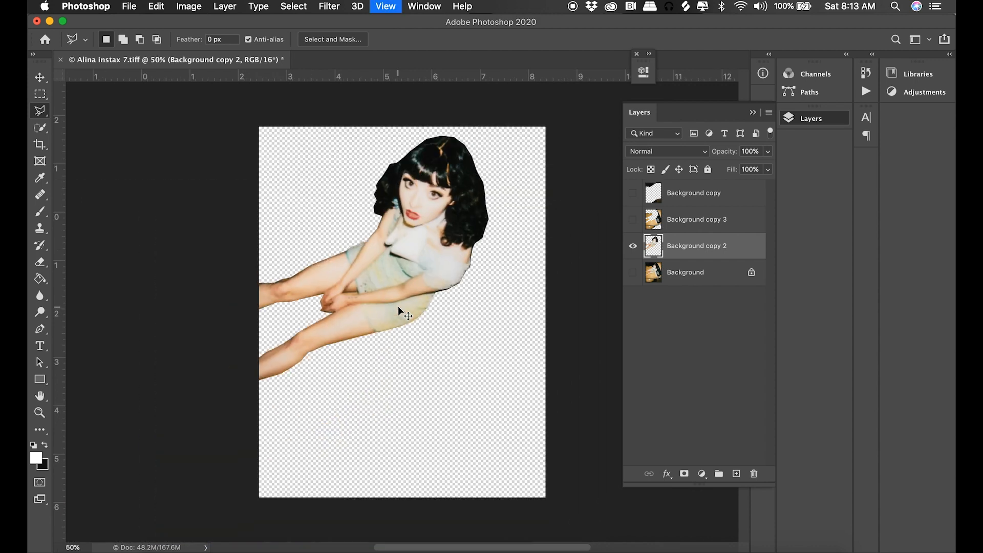
Check how the car and dark background layers fit around the woman, leaving only the dark background shown with her.
left_click(633, 219)
left_click(633, 192)
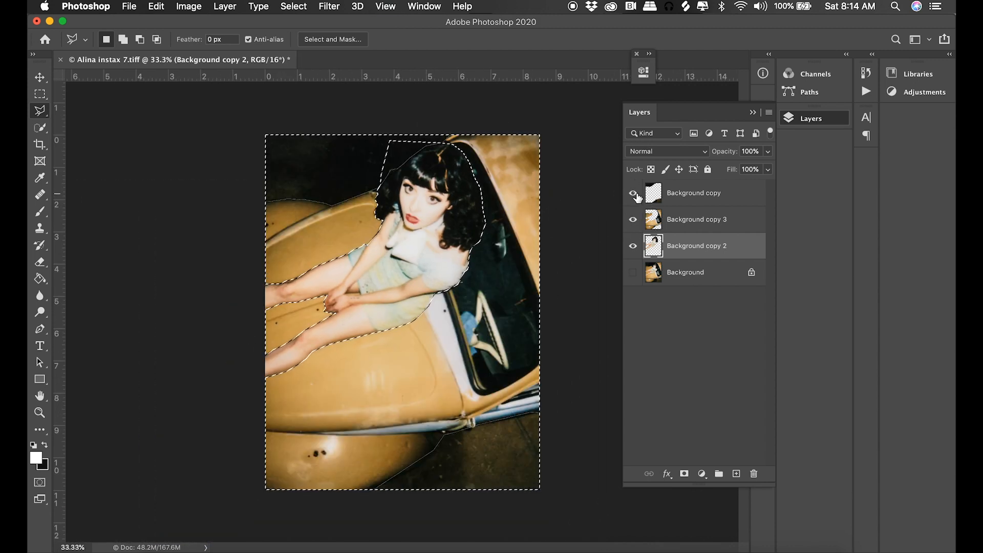
left_click(632, 192)
left_click(633, 220)
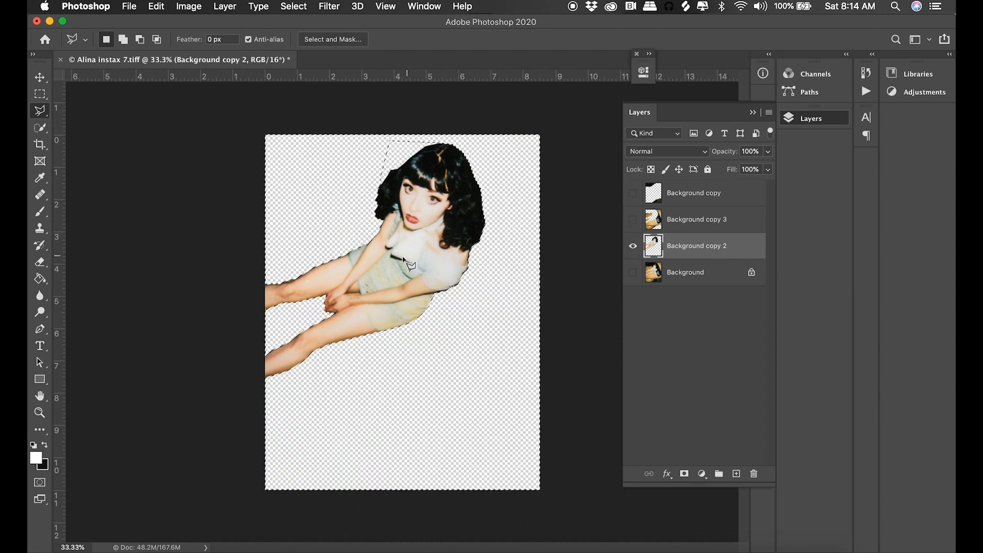
left_click(632, 192)
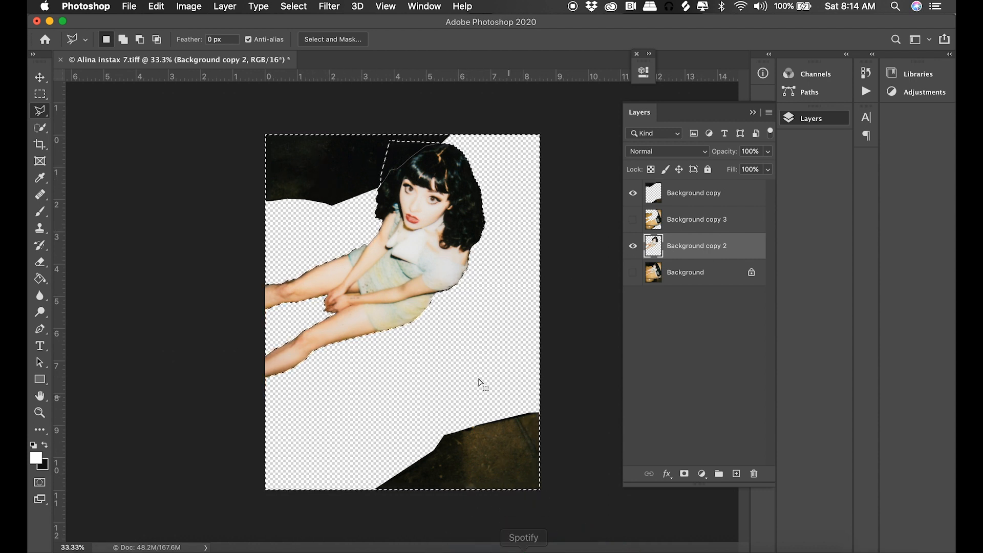
Start a Polygonal Lasso outline beside the woman's hair and trace it along the shoulder, collar and jawline.
left_click(43, 413)
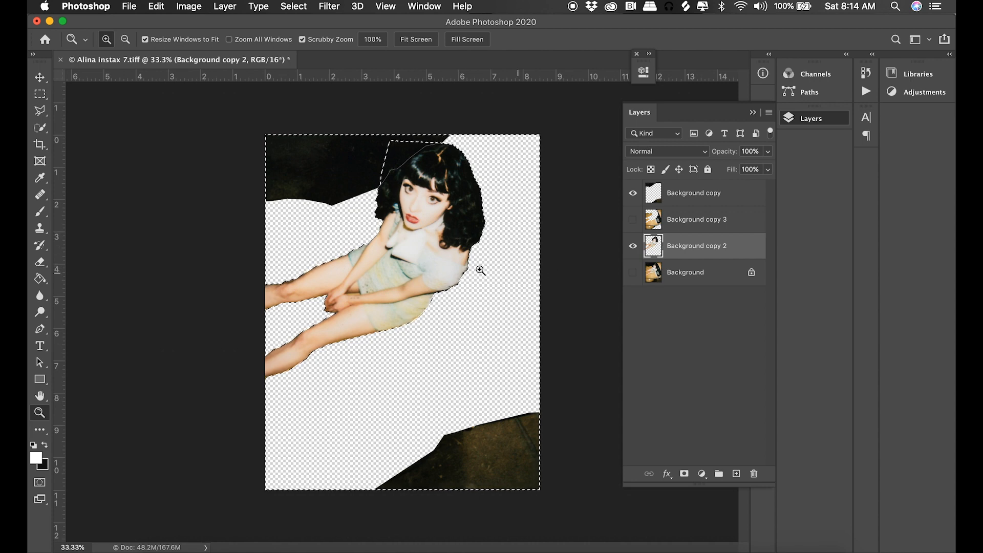
left_click_drag(416, 225, 461, 322)
left_click(39, 110)
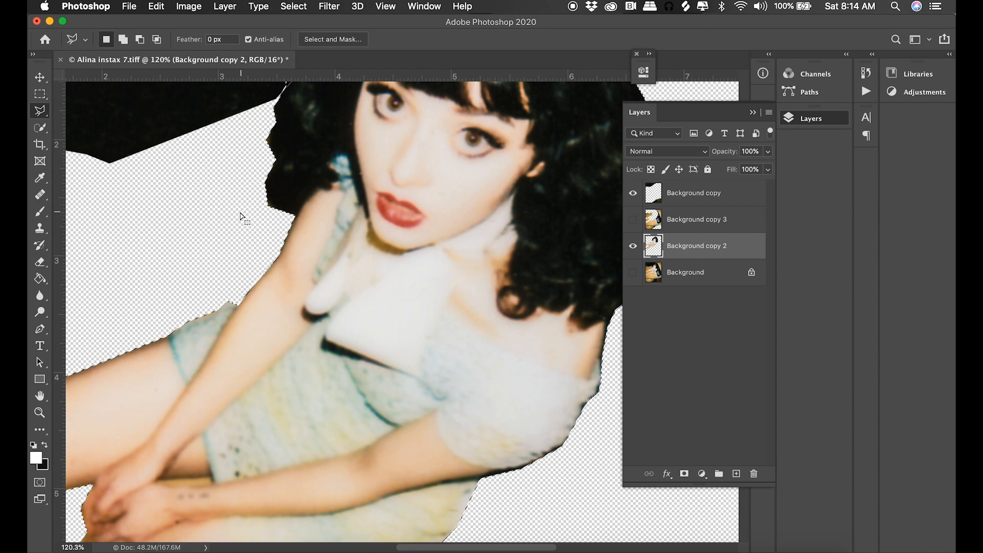
left_click(43, 112)
left_click(194, 190)
left_click(312, 191)
left_click(331, 186)
left_click(328, 181)
left_click(337, 179)
left_click(330, 167)
left_click(336, 155)
left_click(347, 152)
left_click(369, 219)
left_click(513, 194)
Carry the outline beneath the curls, around the hair and over the head to close the head selection.
left_click(571, 311)
left_click(610, 329)
scroll(609, 329, "right", 5)
left_click(563, 268)
scroll(583, 208, "up", 10)
left_click(394, 303)
double_click(260, 440)
scroll(592, 303, "down", 3)
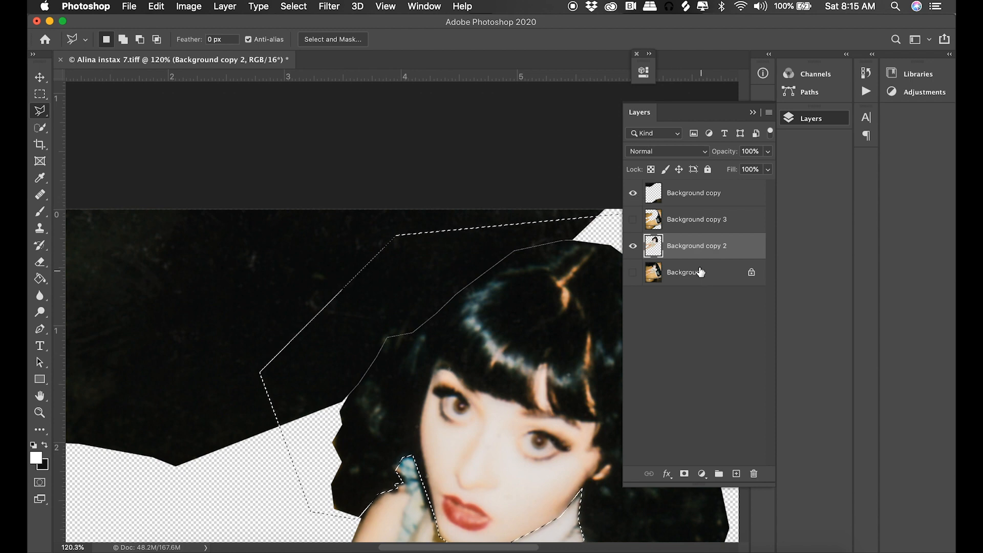
Hide the dark background layer, duplicate Background copy 2, and delete the selected head from the duplicate.
left_click(633, 194)
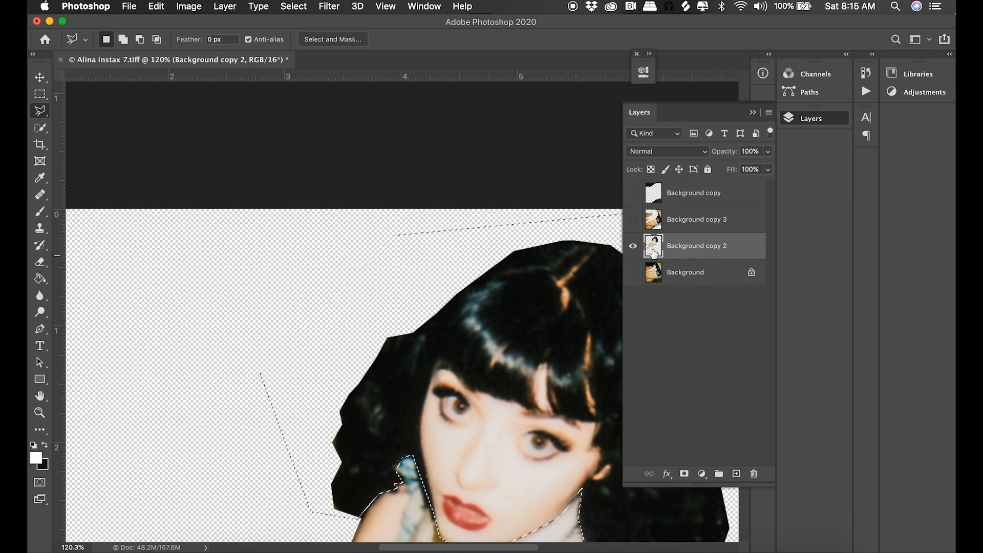
left_click(632, 193)
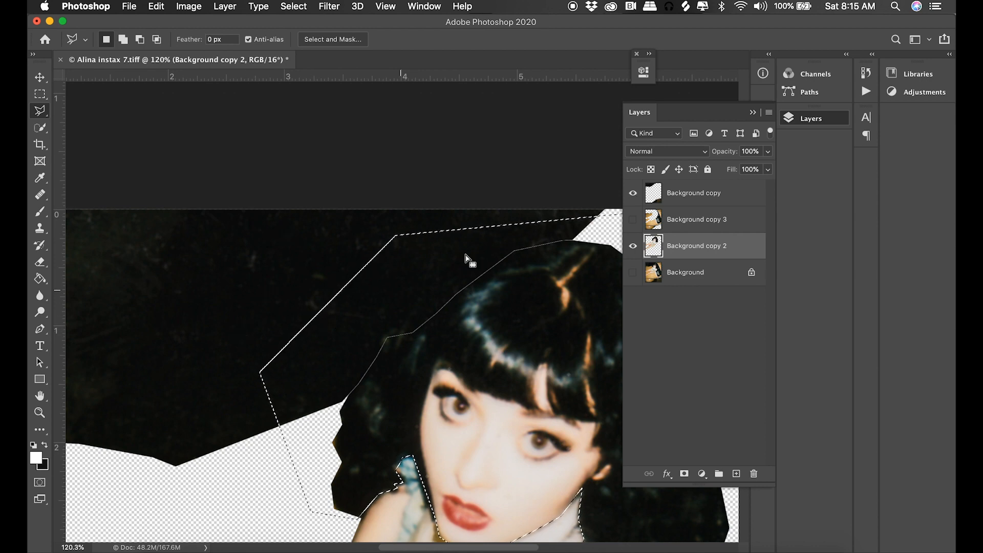
left_click(633, 193)
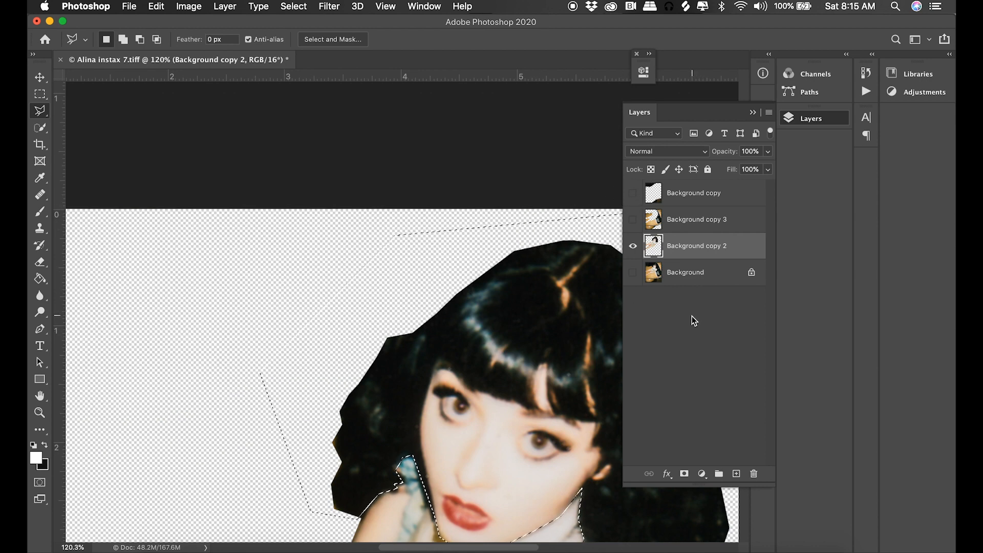
left_click_drag(719, 256, 737, 474)
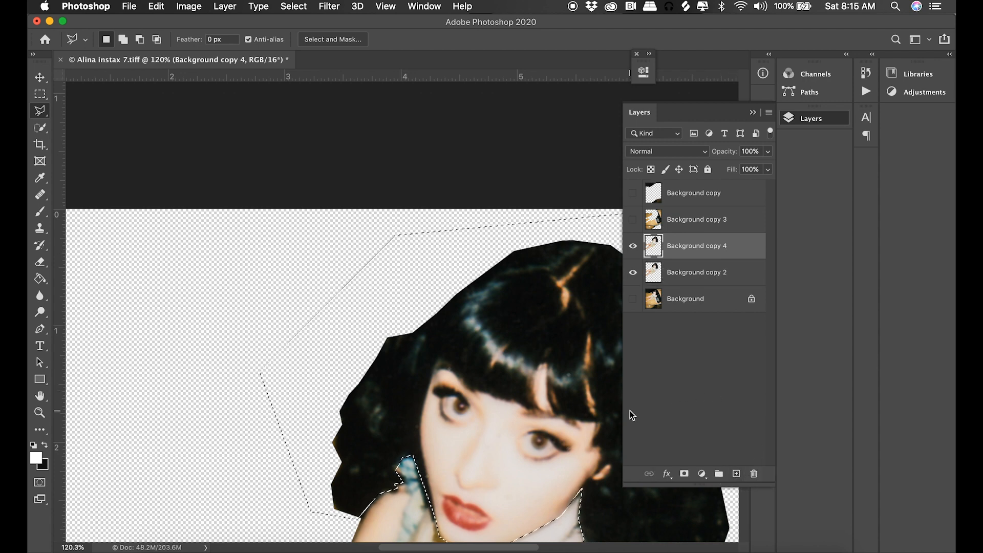
left_click(632, 272)
left_click(633, 272)
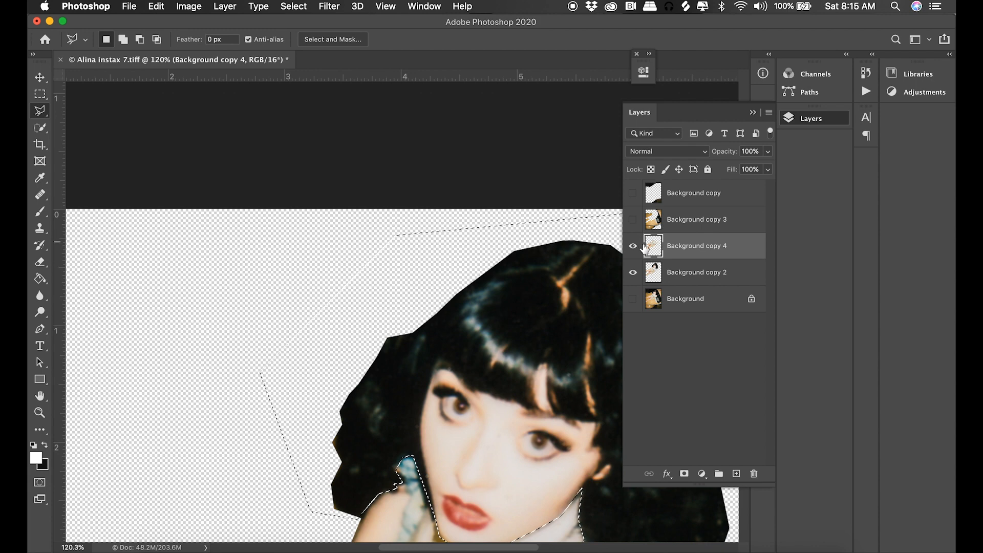
Keep only the head on Background copy 2 by inverting the selection and deleting the body, and clear the selection.
left_click(676, 279)
left_click(294, 6)
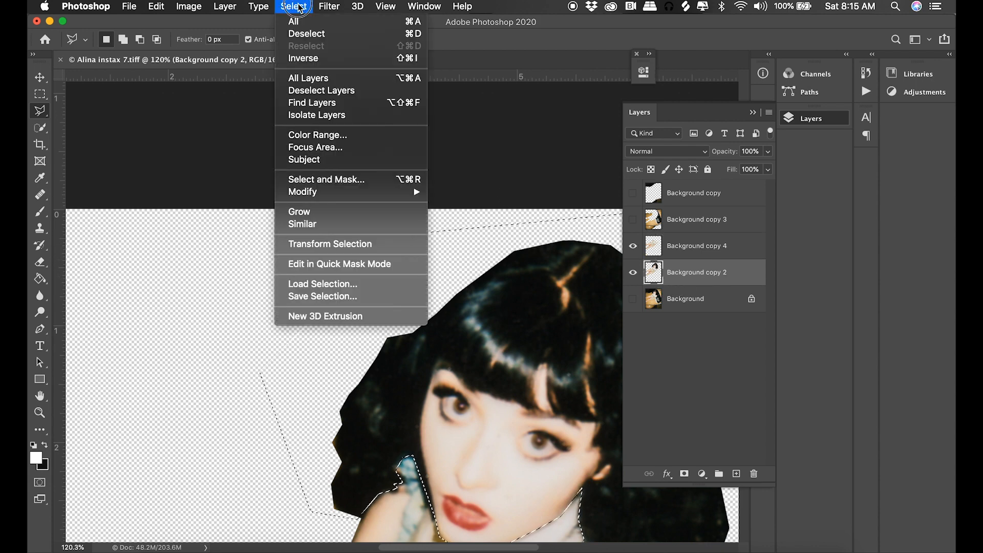
left_click(303, 60)
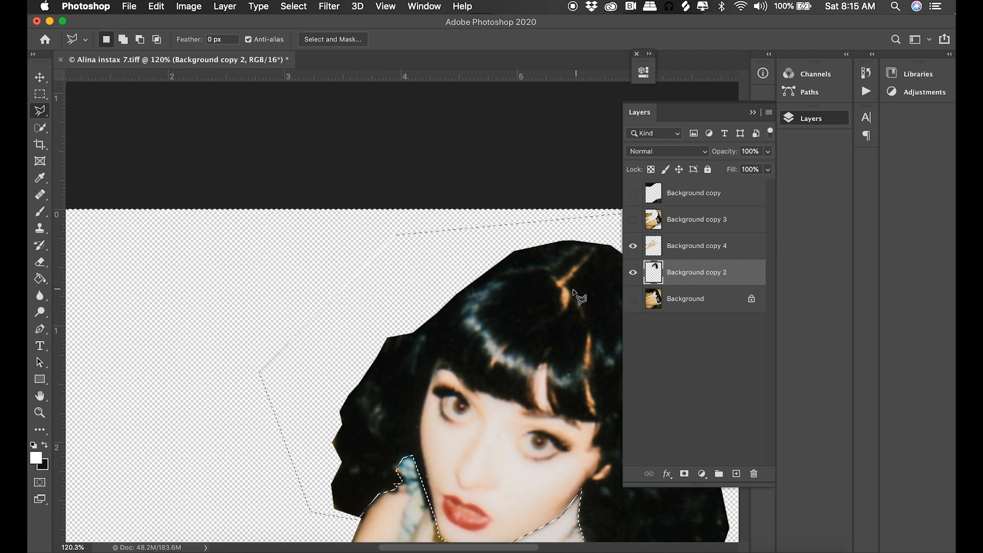
left_click(289, 7)
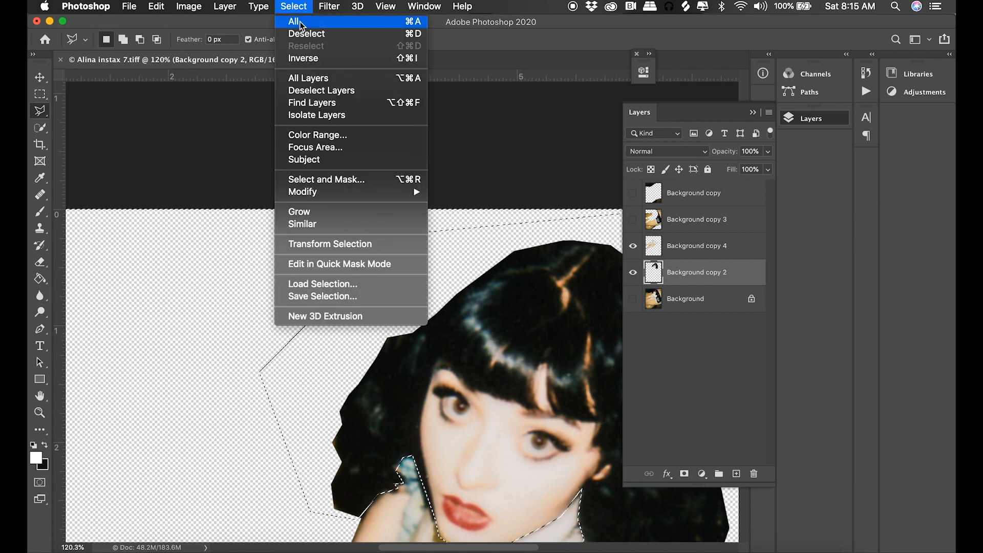
left_click(307, 35)
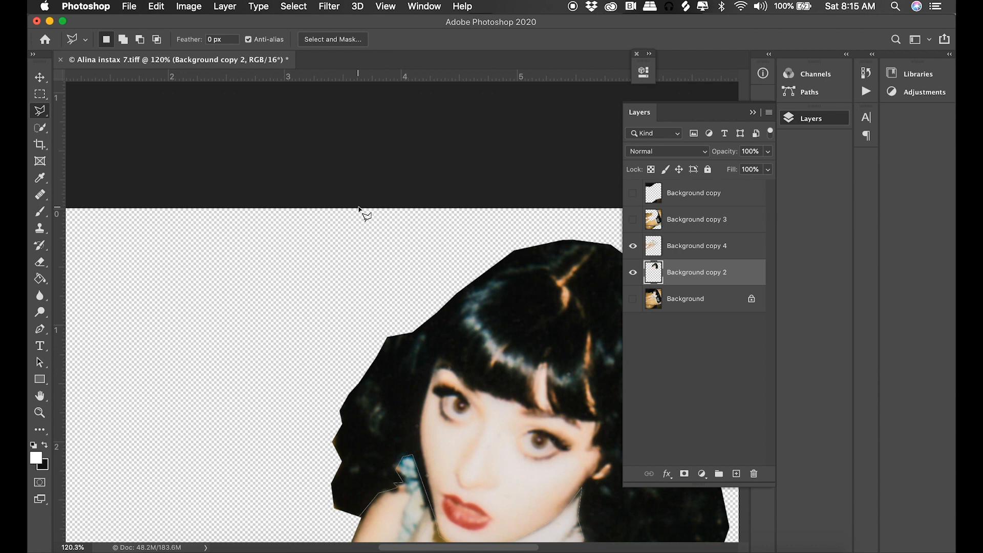
Compare the separated head and body with the full photo by briefly showing the original Background layer.
key("super+1")
key("super+minus")
key("super+minus")
key("super+minus")
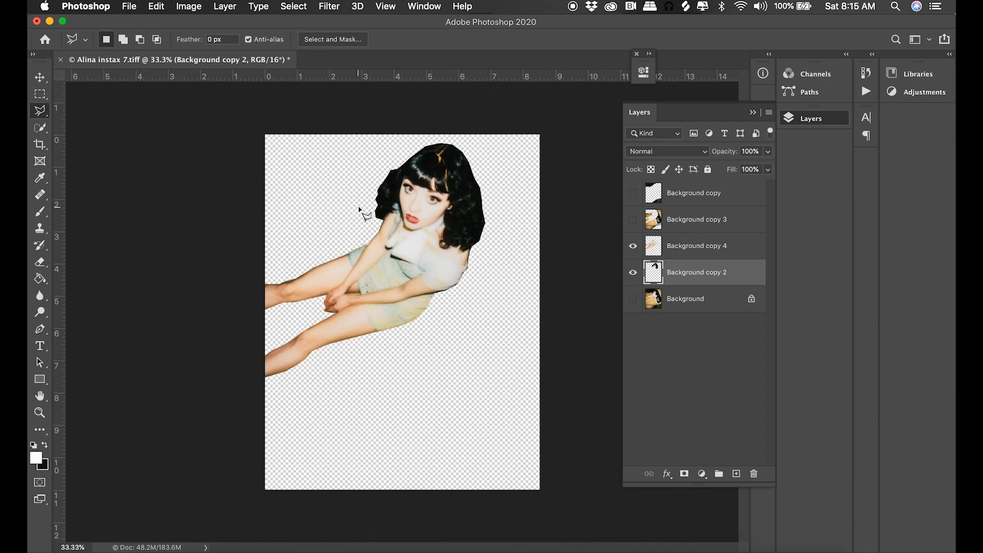
left_click(633, 300)
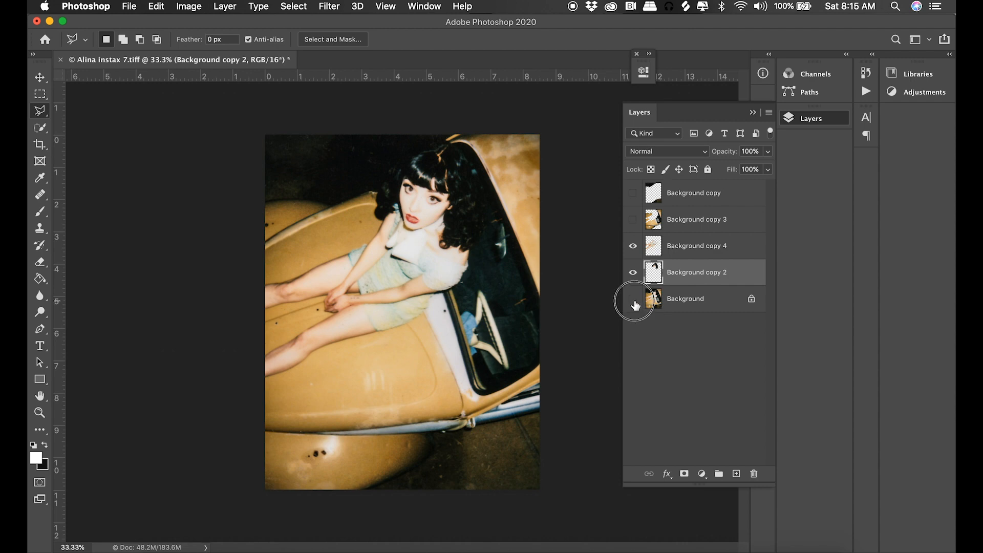
left_click(633, 299)
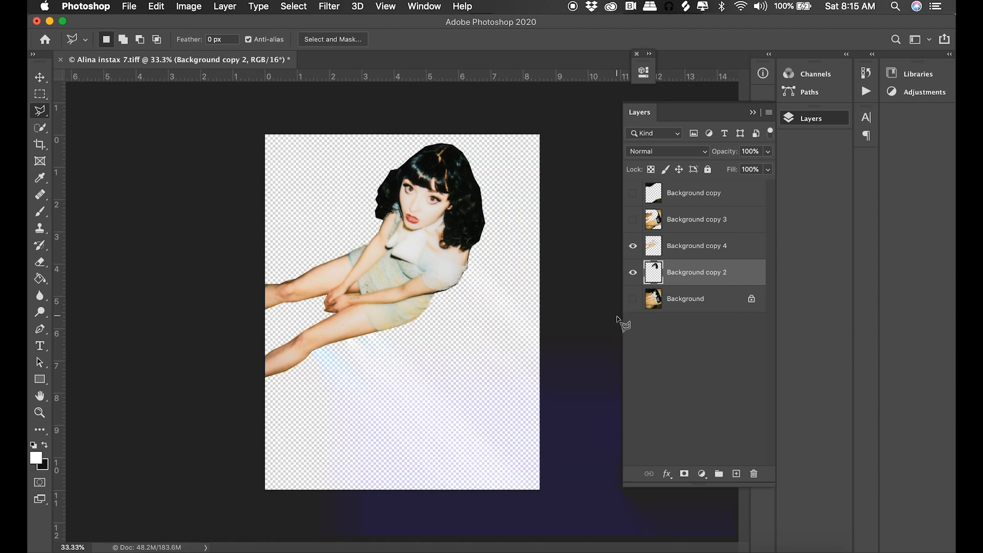
Hide the body layer and rename Background copy 2 as head.
left_click(632, 248)
double_click(681, 268)
type("he")
key("Return")
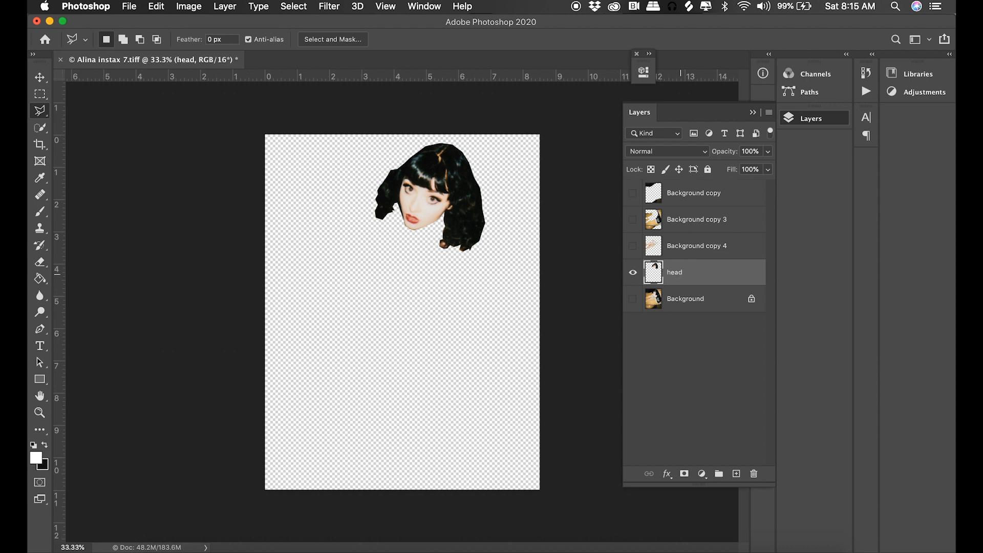
Show the Background copy 4 layer and rename it as body layer.
left_click(633, 246)
left_click(681, 257)
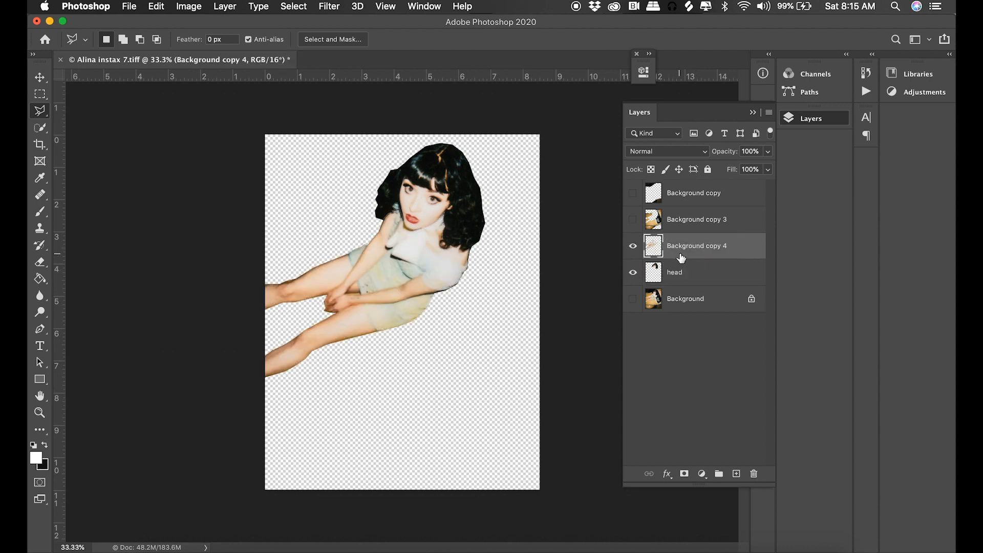
double_click(681, 257)
type("body layer")
key("Return")
Show the Background copy 3 layer and rename it as car layer.
left_click(633, 219)
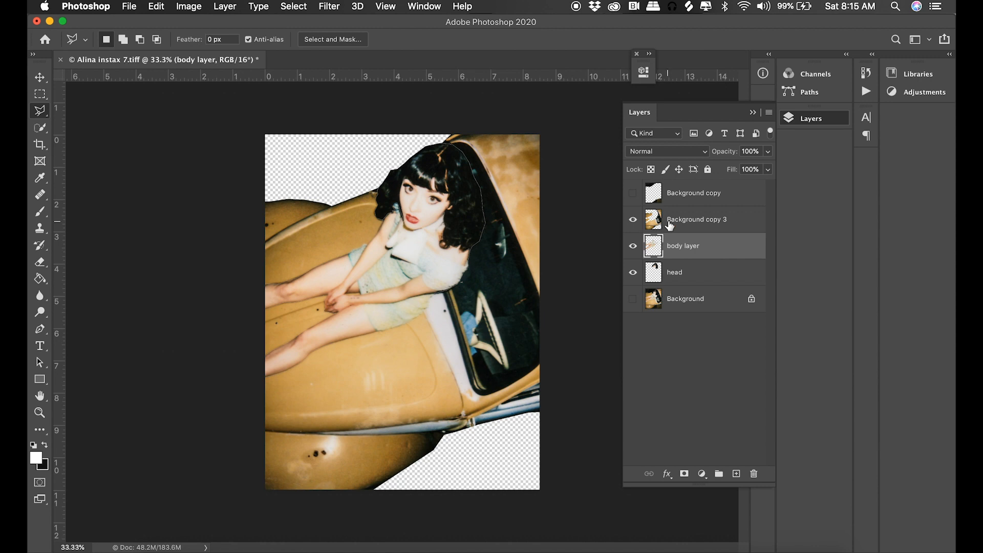
double_click(686, 219)
type("dar laer")
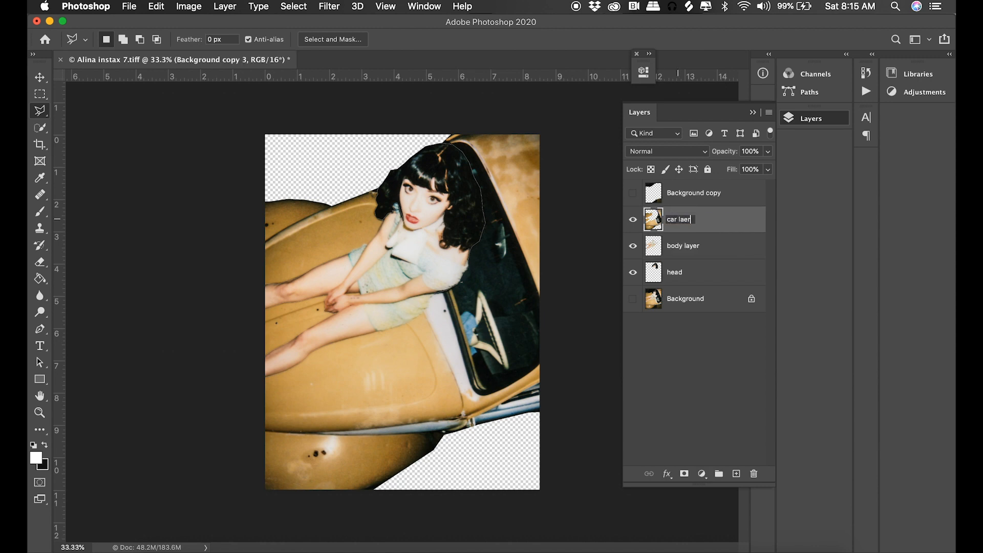
key("BackSpace")
type("yer")
key("Return")
Show the Background copy layer and rename it as floor layer.
left_click(633, 193)
double_click(682, 193)
type("floor layer")
key("Return")
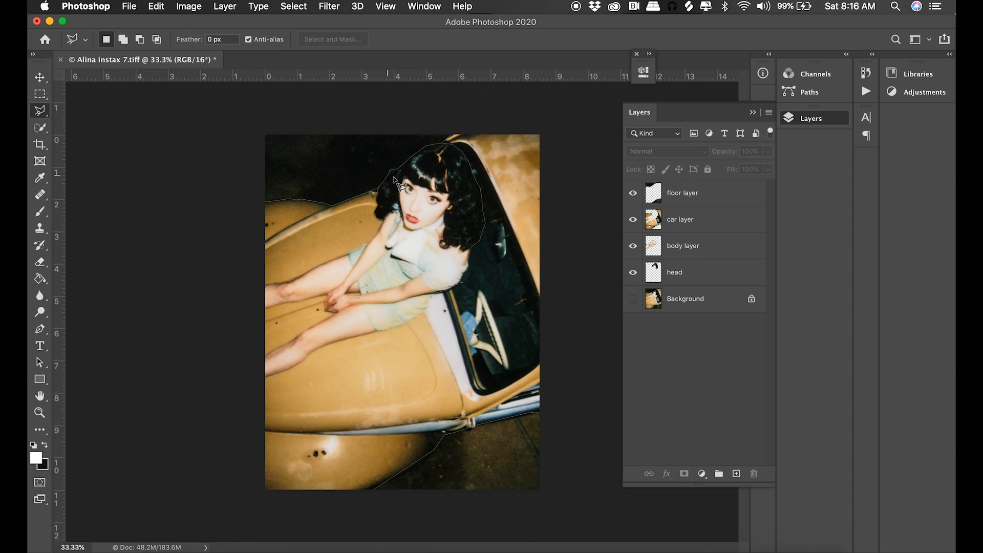
Move the floor layer beneath the car layer and merge it down into the body layer.
left_click_drag(726, 190, 716, 231)
left_click(719, 228)
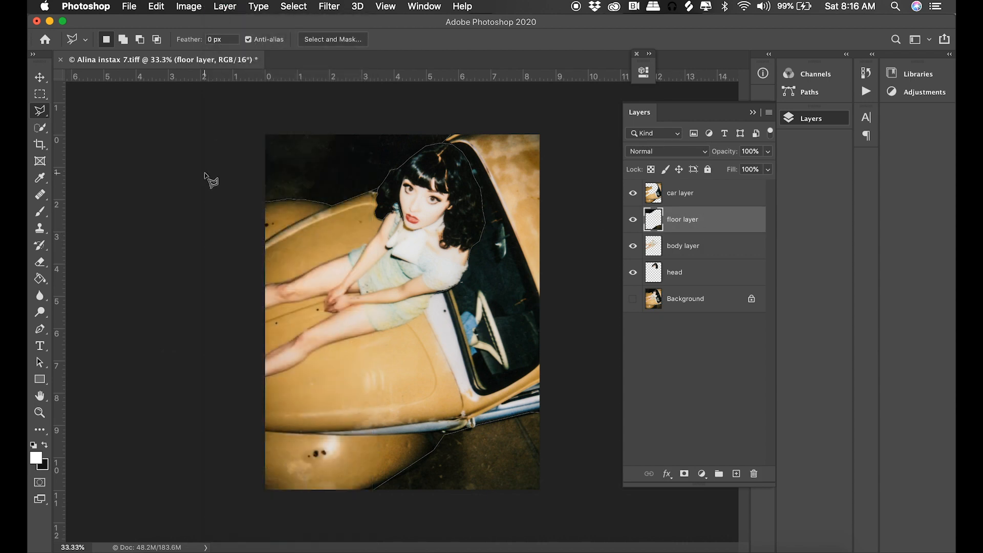
left_click(223, 6)
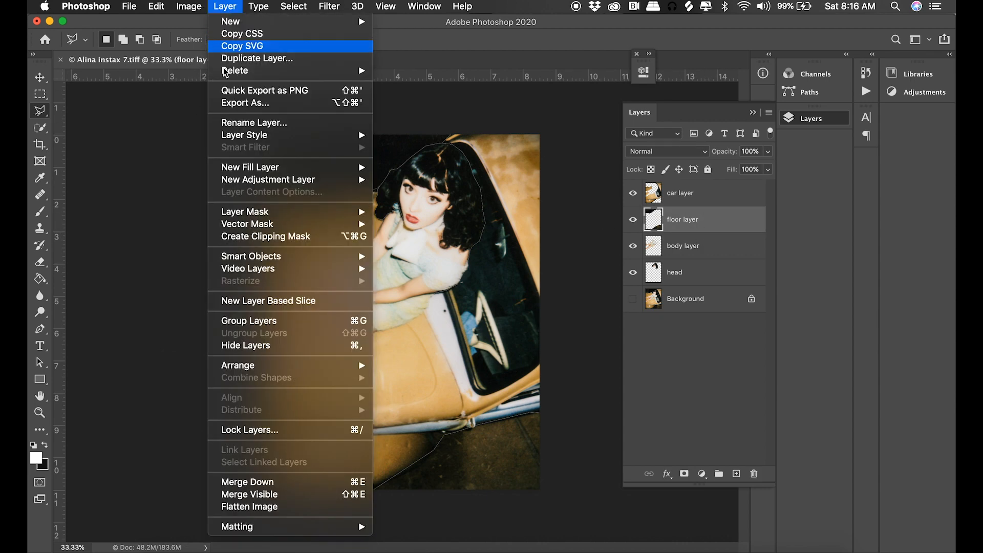
left_click(296, 486)
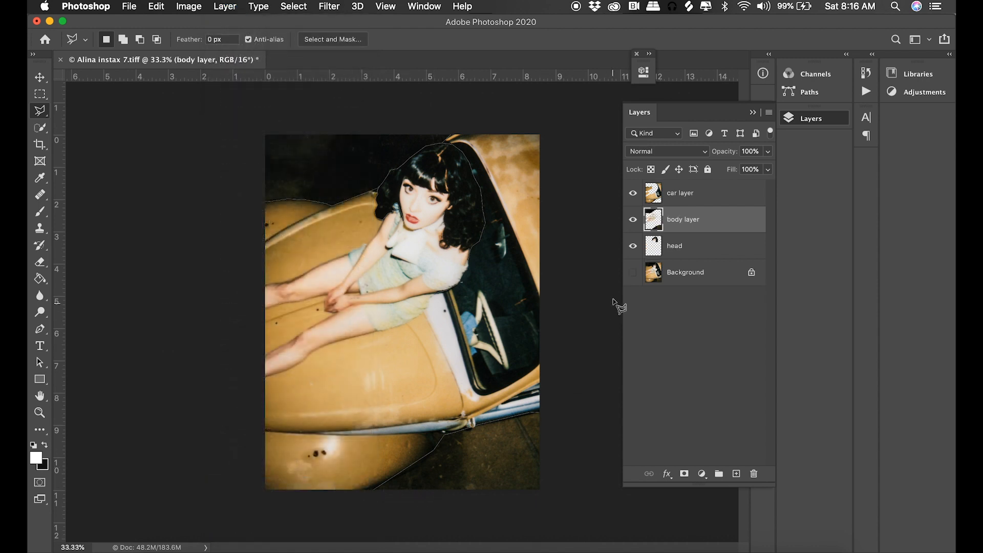
Check the merged body layer and the car layer by turning each one's visibility off and on.
left_click(632, 220)
left_click(633, 220)
left_click(633, 220)
left_click(633, 220)
left_click(633, 220)
left_click(633, 220)
left_click(712, 194)
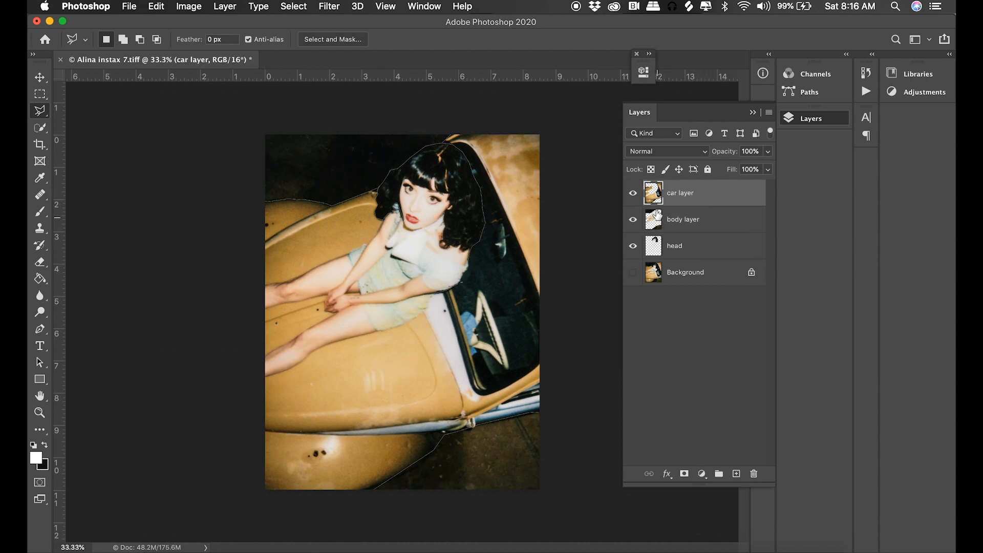
left_click(633, 194)
left_click(633, 193)
Hide the head and body layers so that only the car layer is displayed.
left_click(646, 249)
left_click(633, 246)
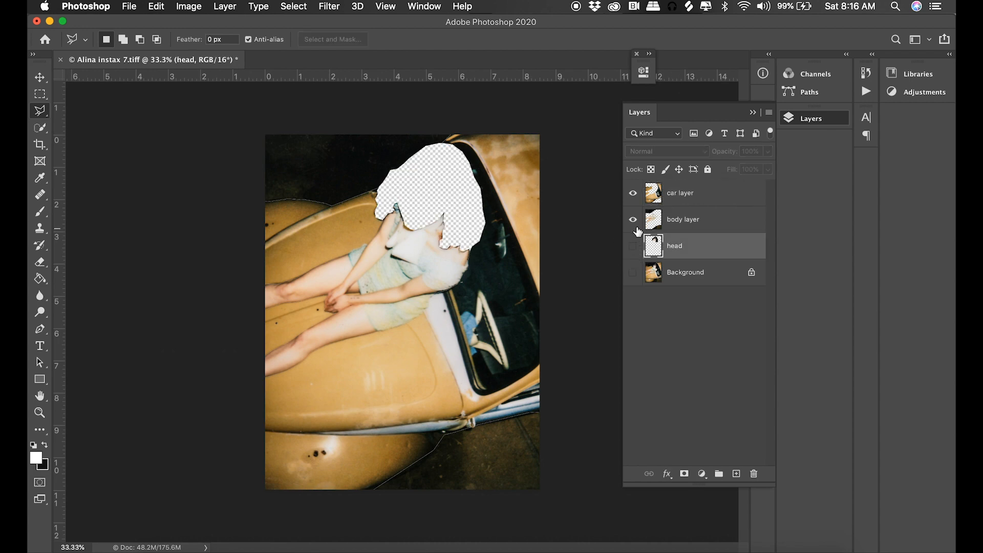
left_click(633, 220)
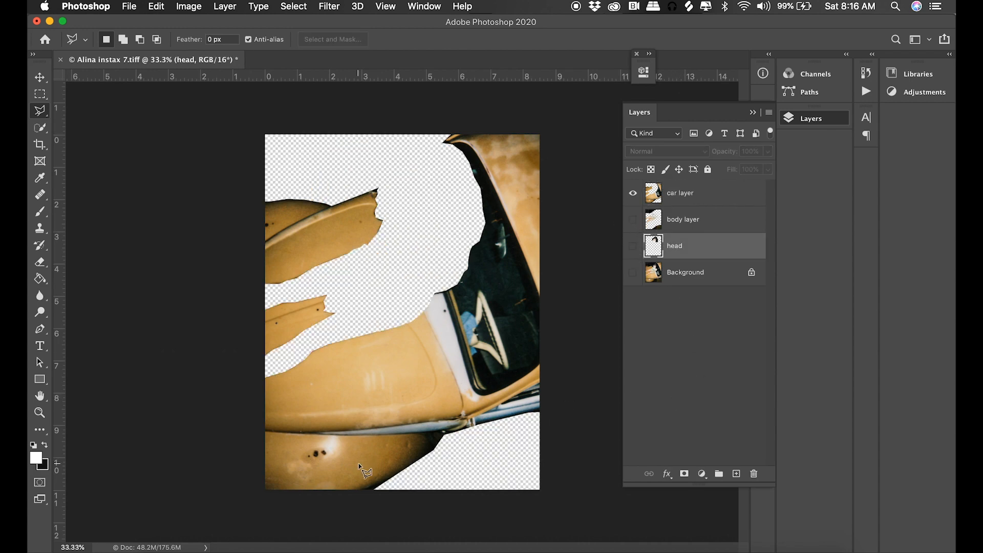
Save the isolated car layer as a JPEG copy named print 1 in the Dropbox folder.
left_click(130, 7)
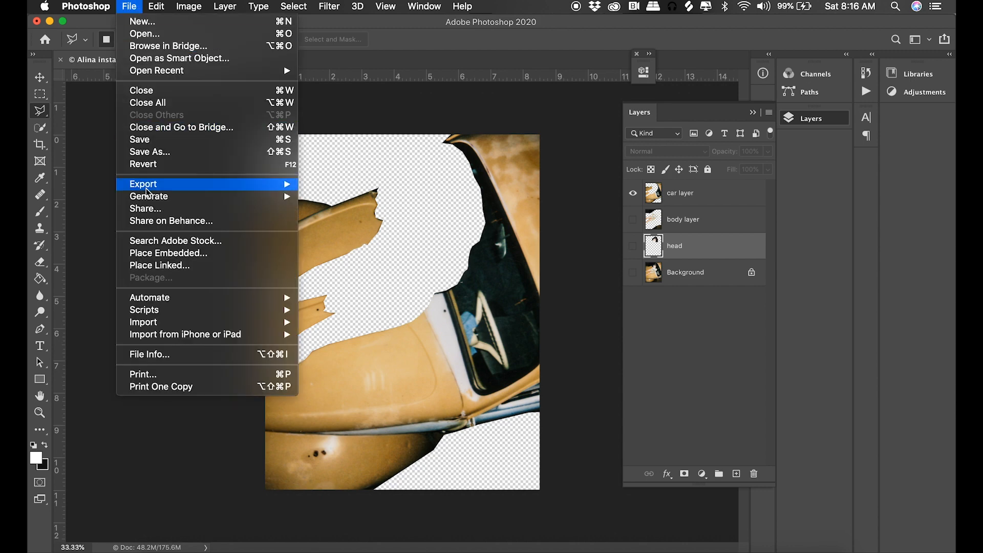
left_click(154, 152)
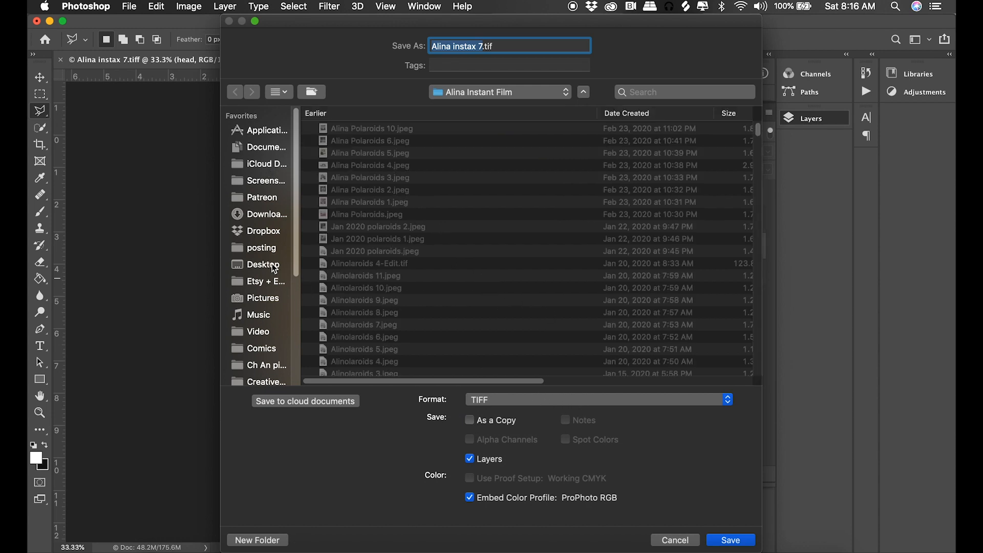
left_click(275, 235)
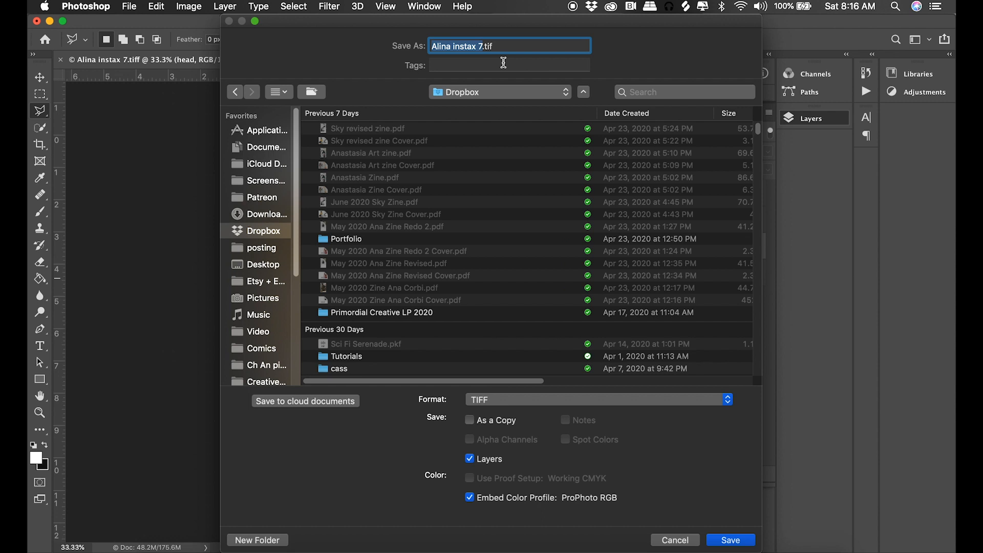
key("BackSpace")
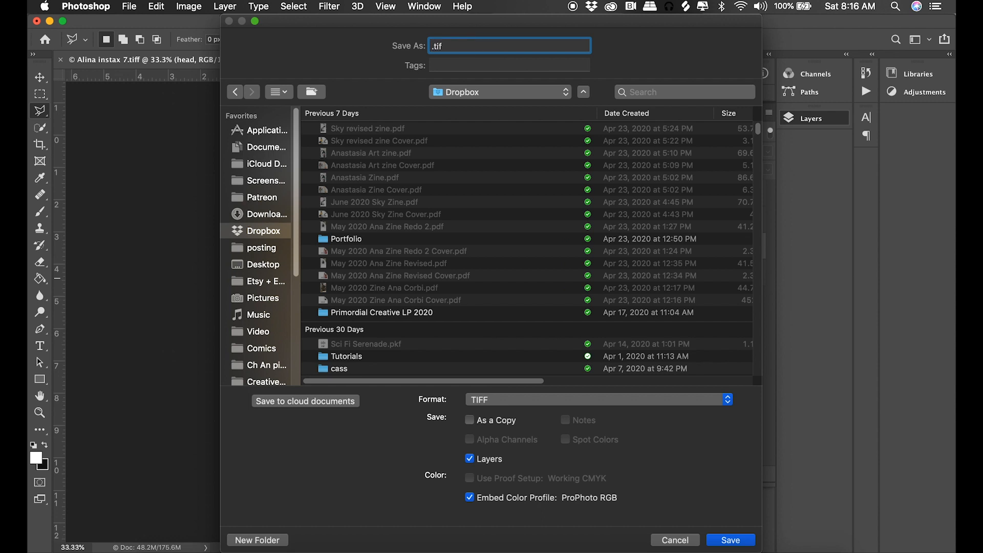
type("print 1")
left_click(598, 400)
left_click(558, 310)
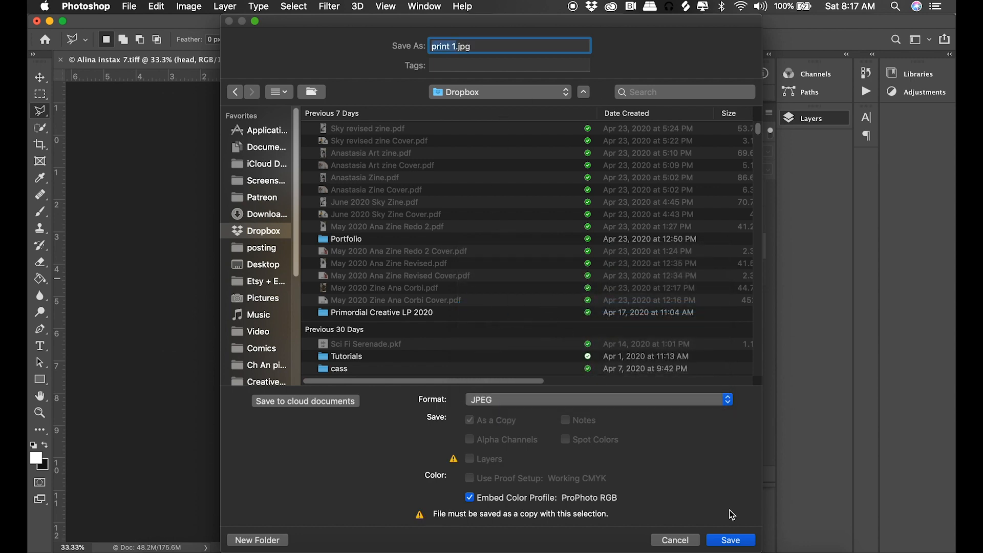
left_click(730, 540)
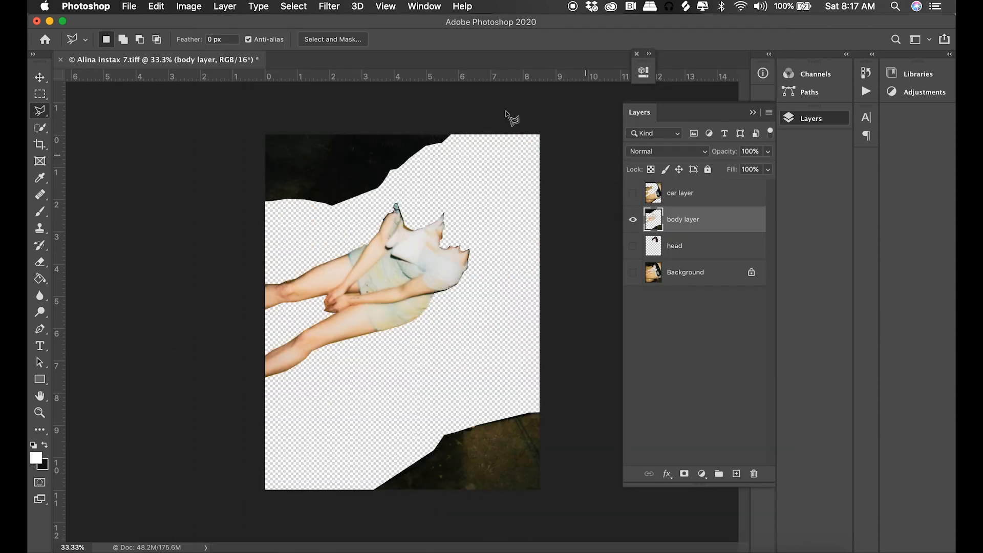
Open the Save As dialog for the isolated layer and move it aside to reveal the canvas.
left_click(129, 6)
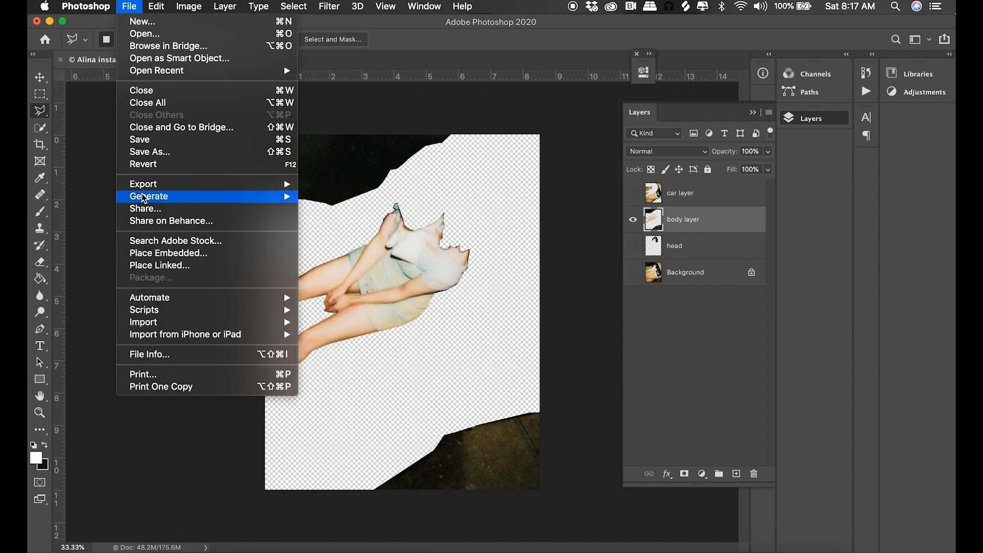
left_click(149, 153)
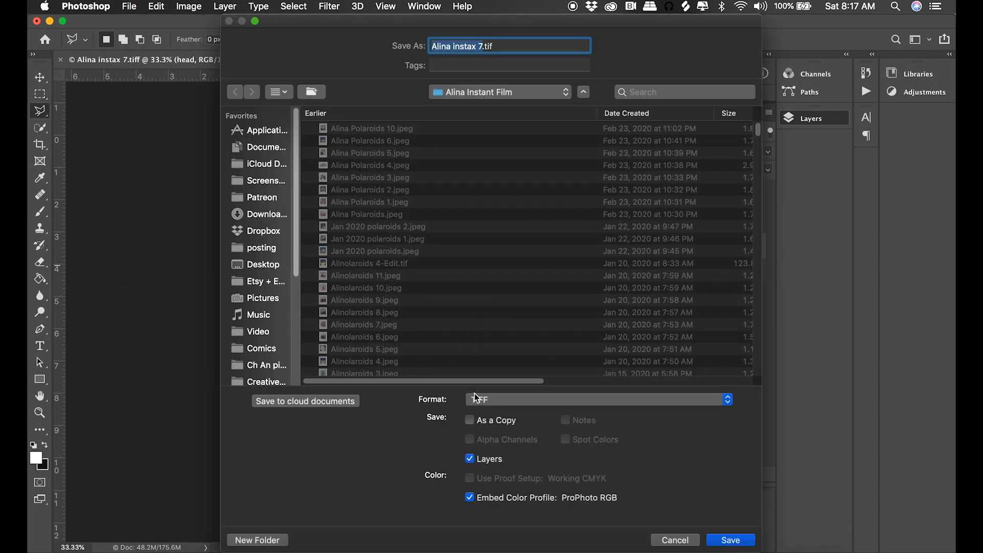
left_click_drag(310, 38, 582, 20)
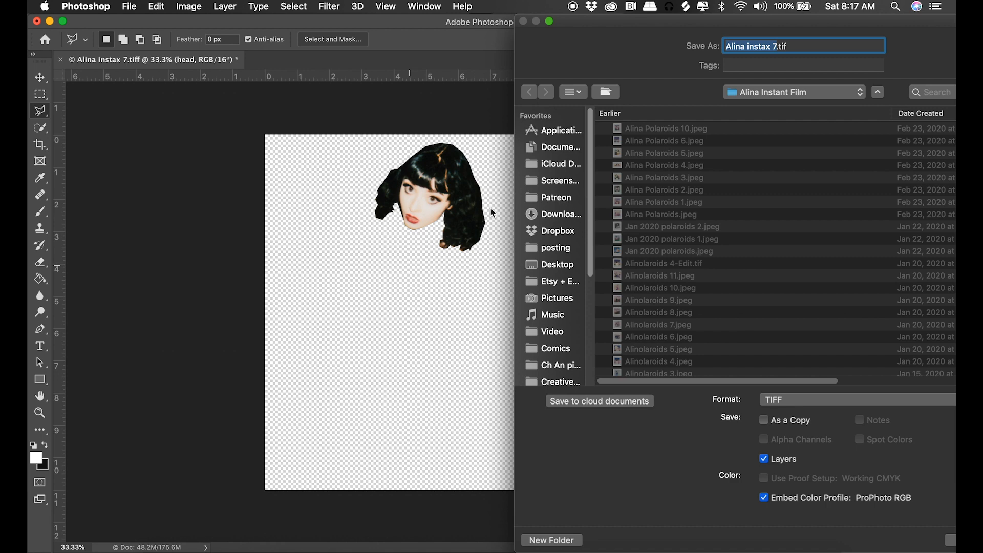
Make the car, body and head layers all visible on the canvas.
left_click(639, 231)
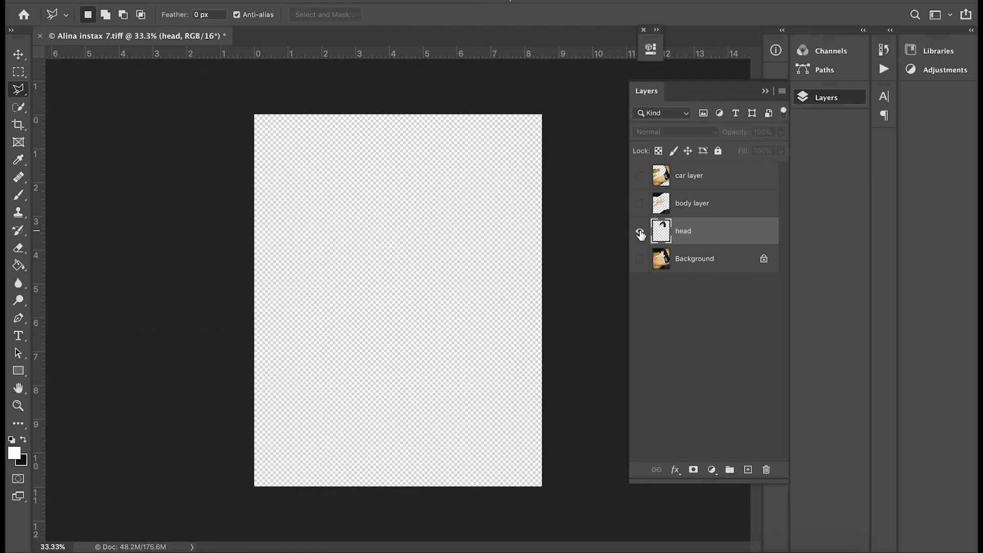
left_click(639, 203)
left_click(640, 176)
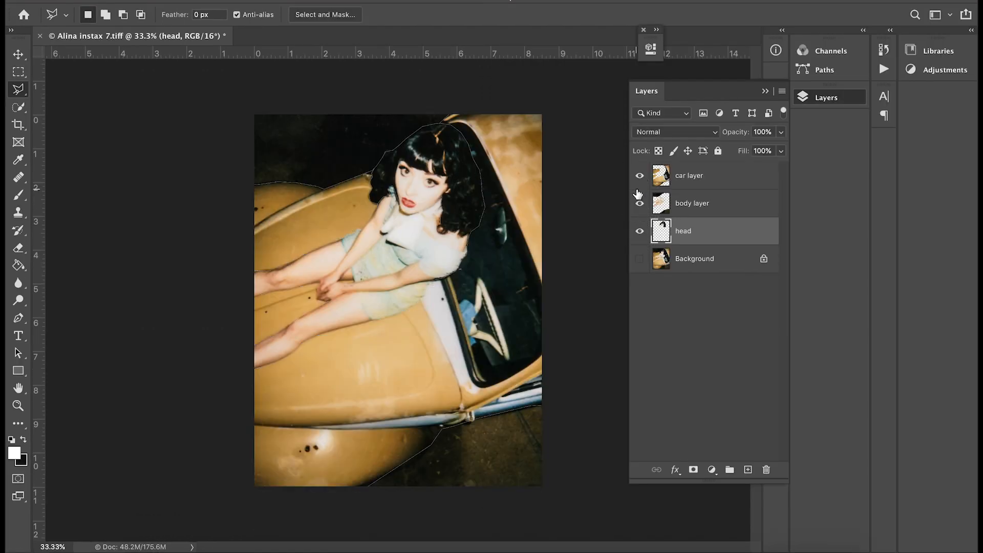
Add a new layer directly above Background and fill it with white using the Paint Bucket tool.
left_click(720, 266)
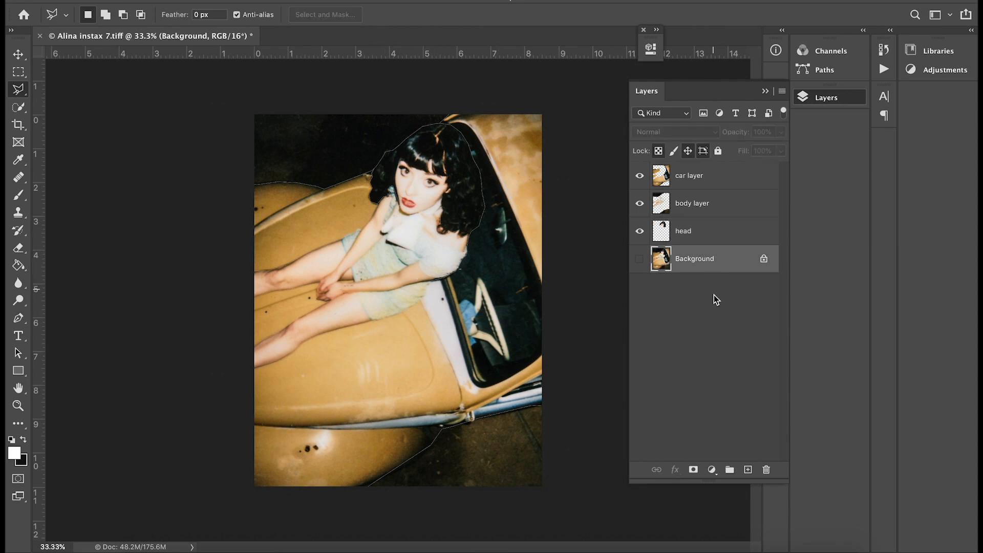
left_click(747, 469)
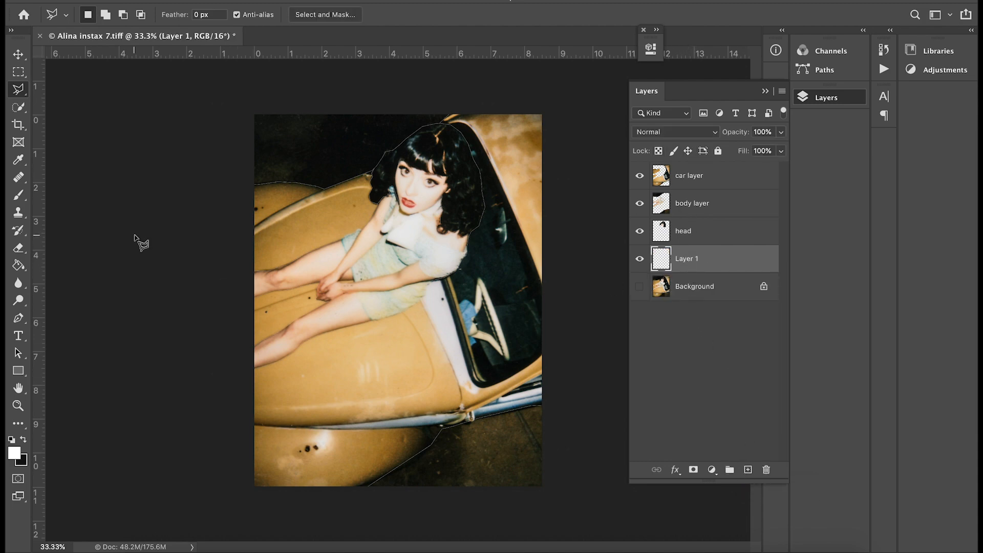
left_click(18, 265)
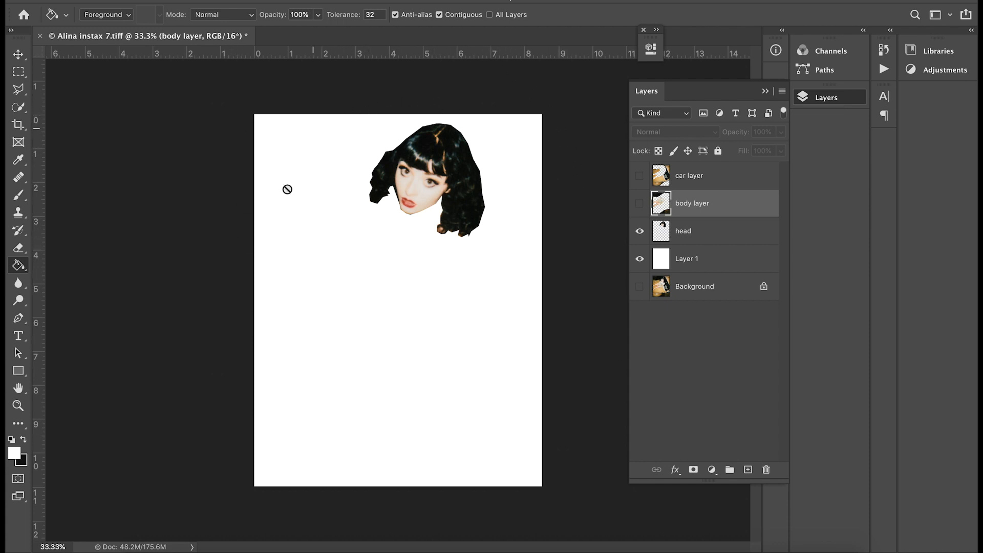
Select the car layer and convert the image to 8 Bits/Channel.
left_click(719, 184)
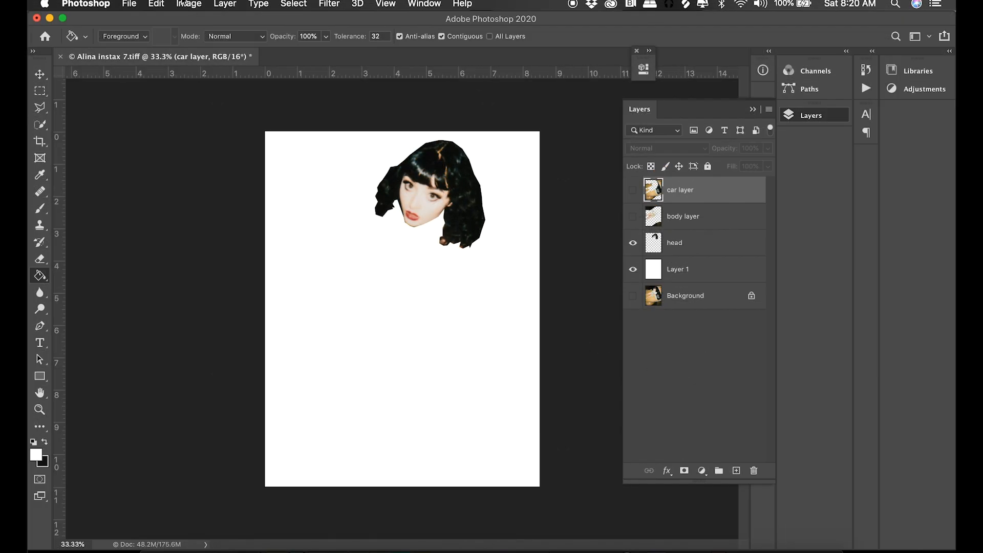
left_click(190, 4)
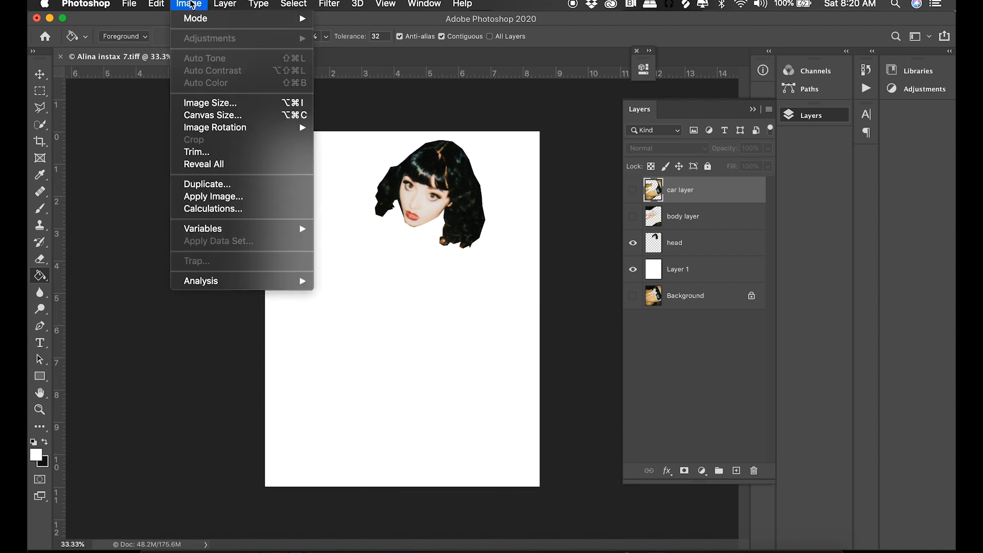
mouse_move(196, 20)
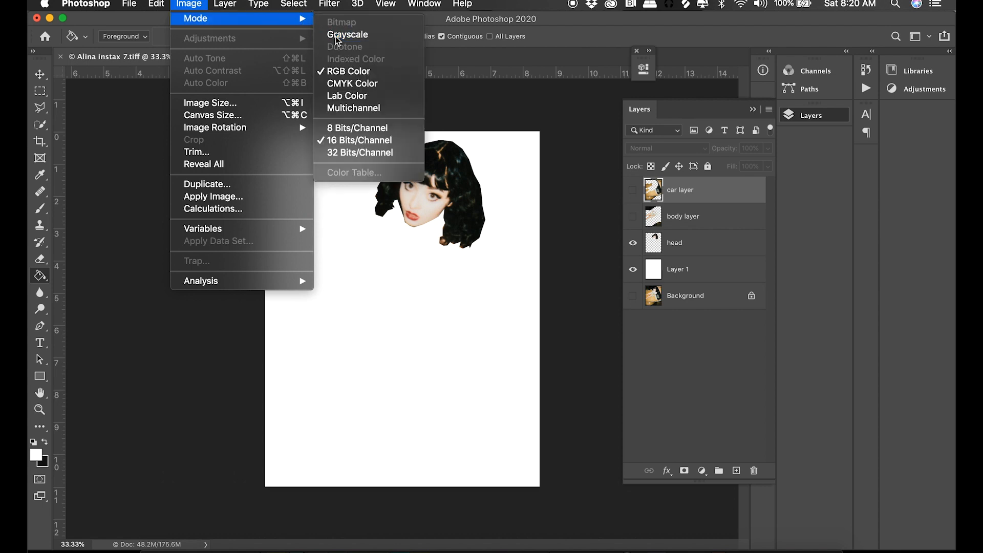
left_click(379, 132)
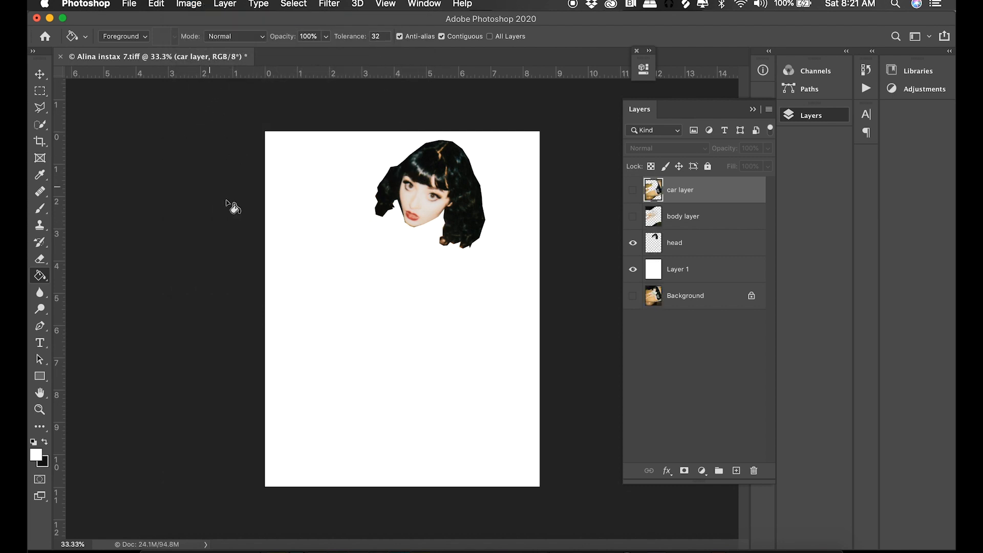
Convert the image to Grayscale mode without merging the layers.
left_click(193, 6)
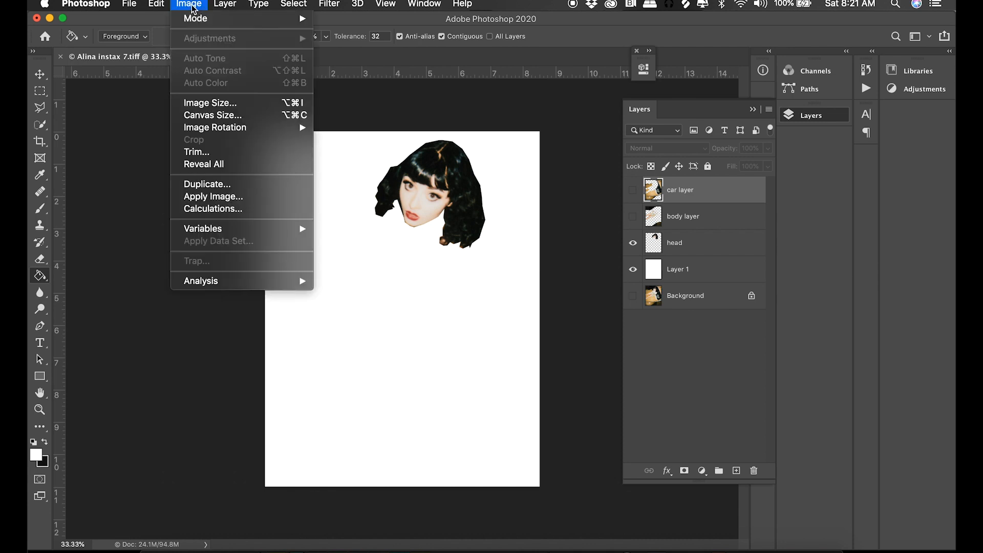
mouse_move(197, 23)
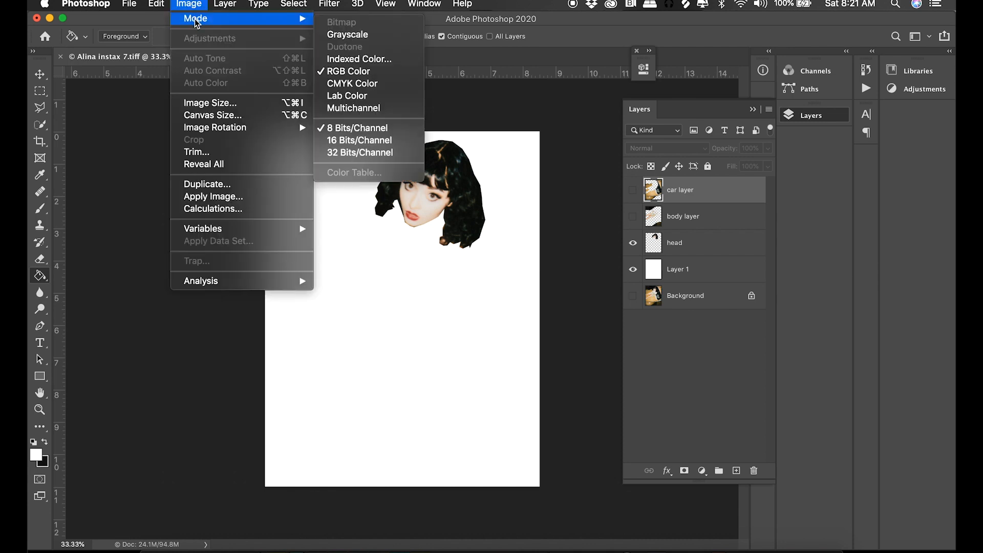
left_click(346, 36)
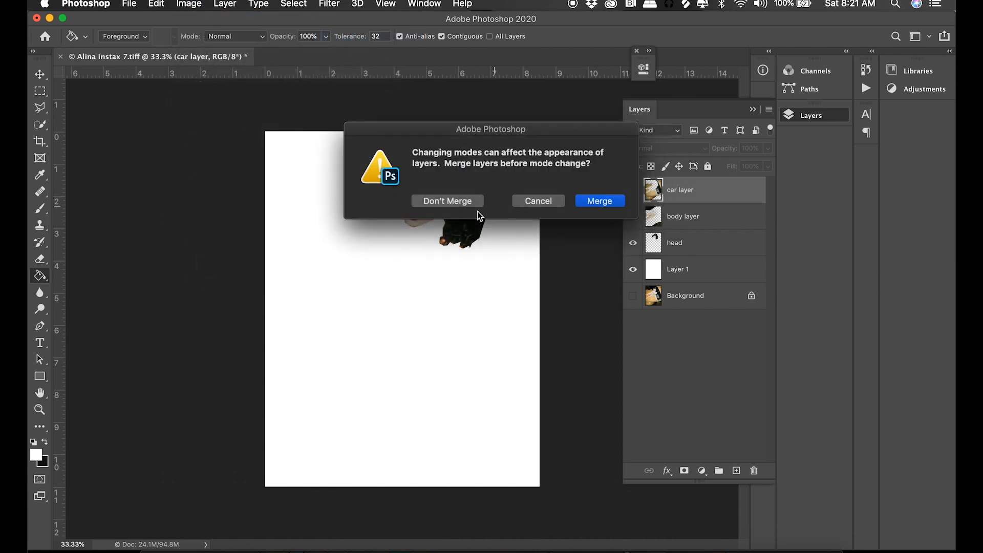
left_click(447, 200)
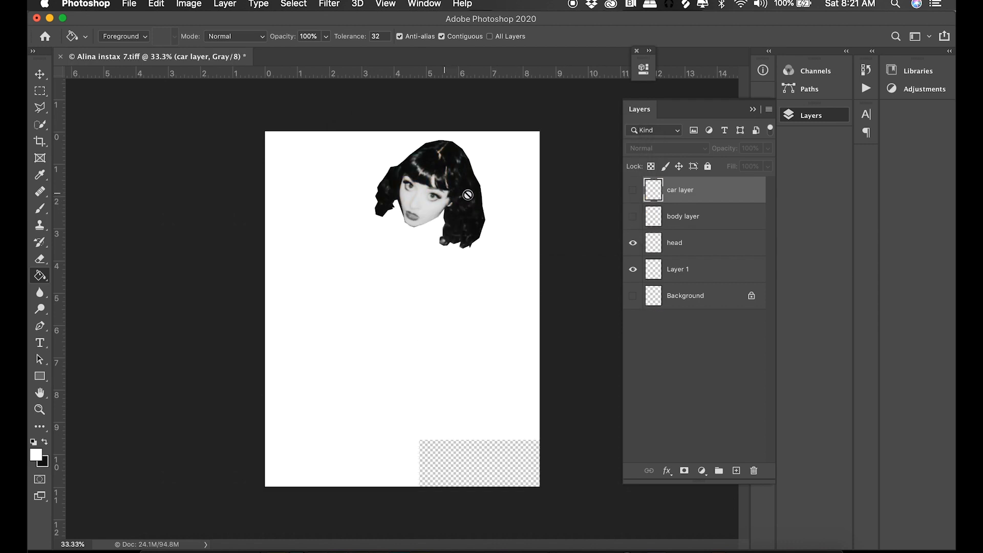
Convert the image to Bitmap mode, flattening the visible head and white layers, using a 300 pixels/inch round Halftone Screen at 39 lines/inch and 140 degrees.
left_click(189, 4)
mouse_move(198, 23)
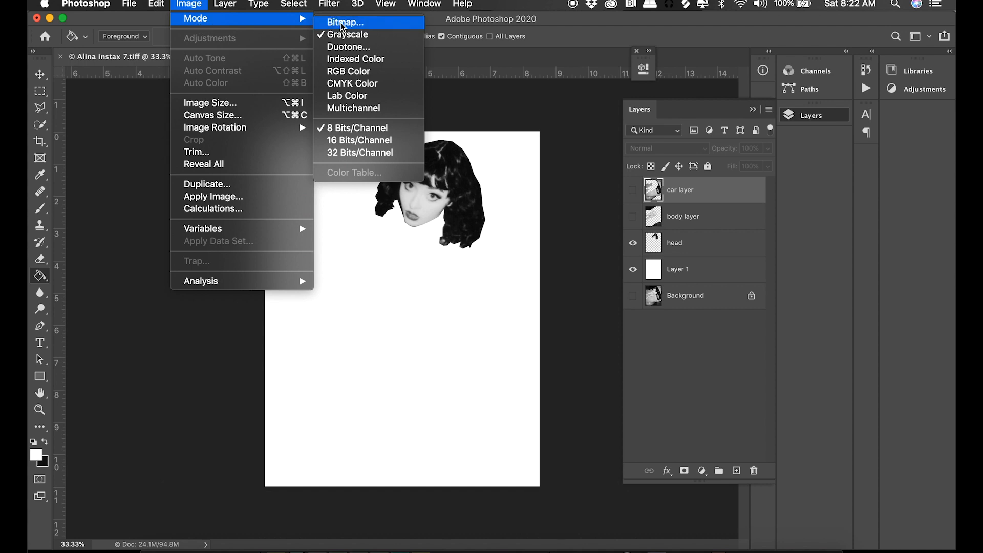
left_click(395, 24)
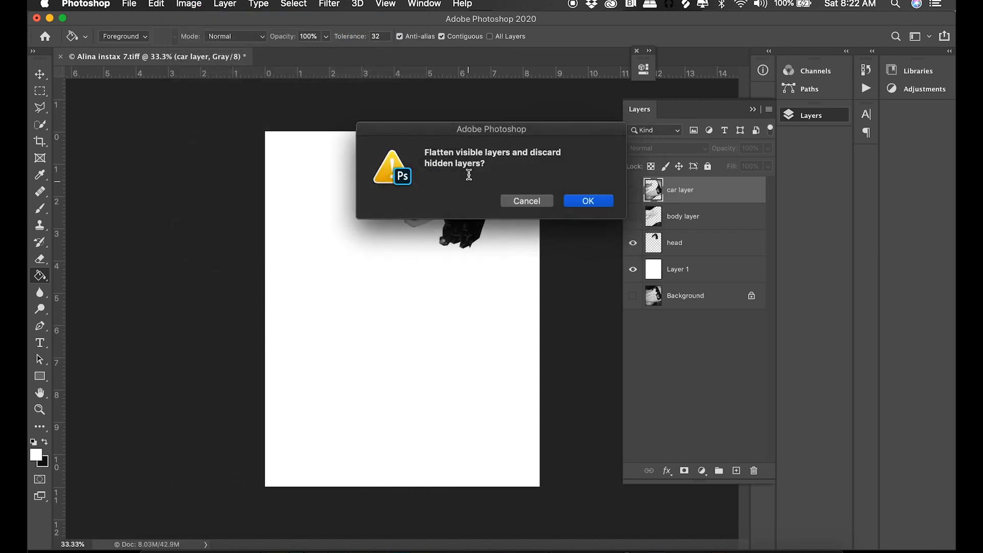
left_click_drag(487, 128, 655, 193)
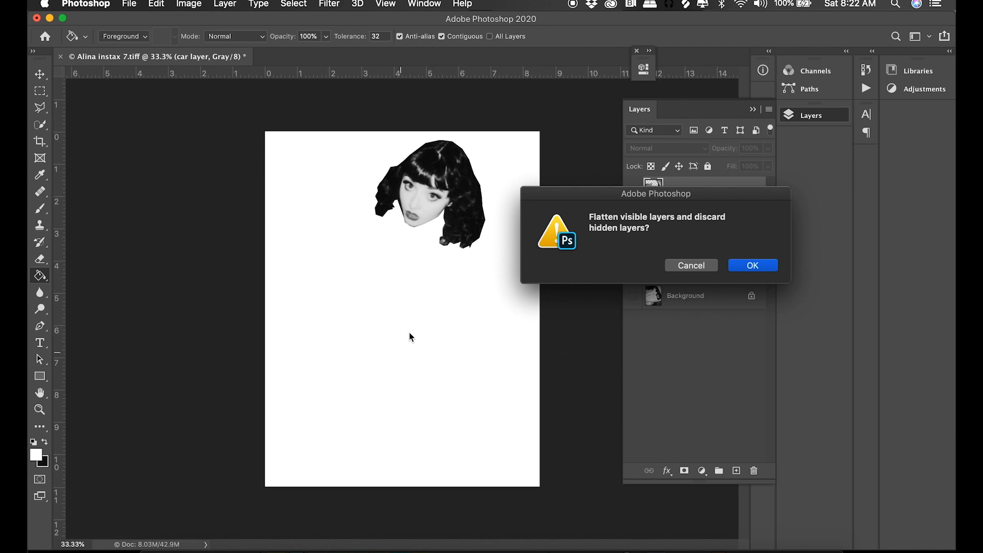
left_click(751, 266)
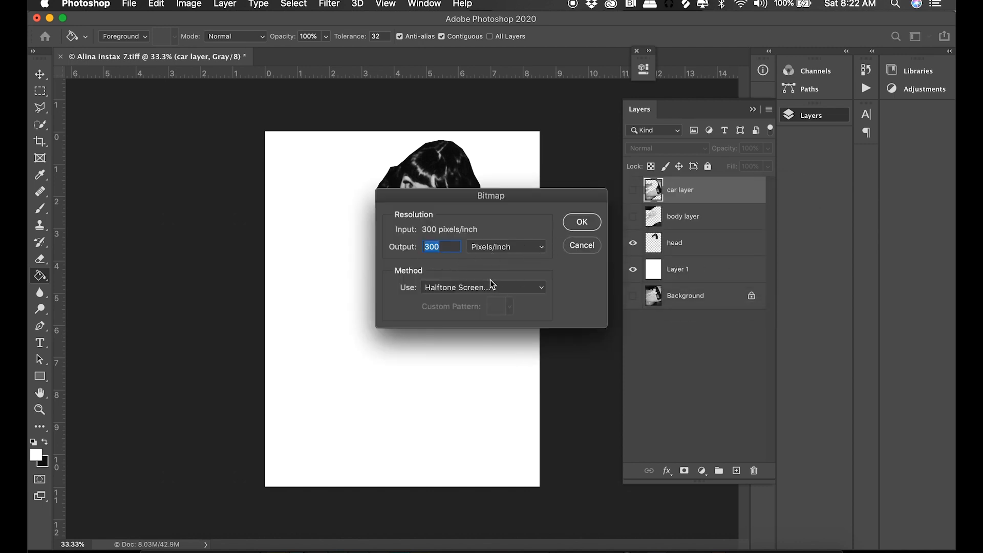
left_click(466, 289)
left_click(463, 288)
left_click(576, 222)
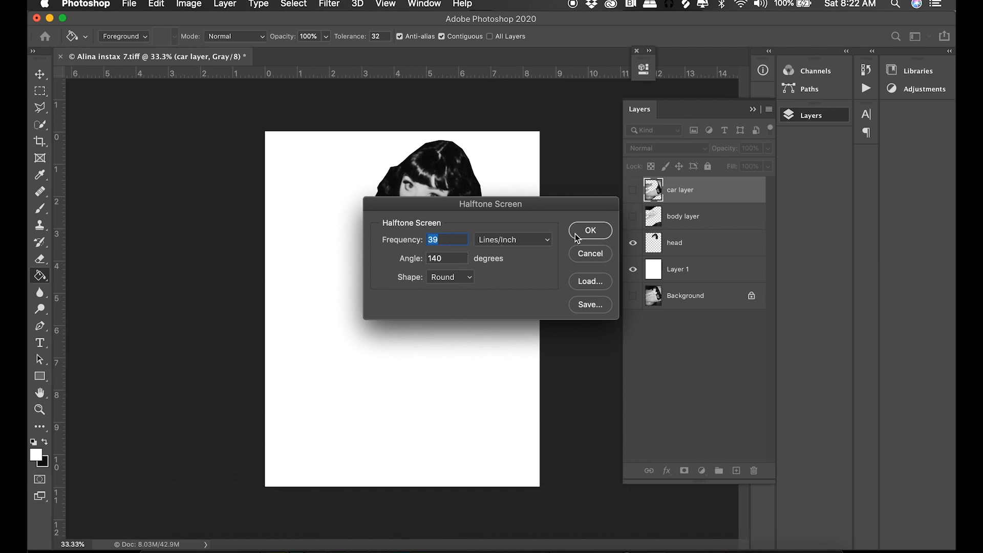
left_click(590, 230)
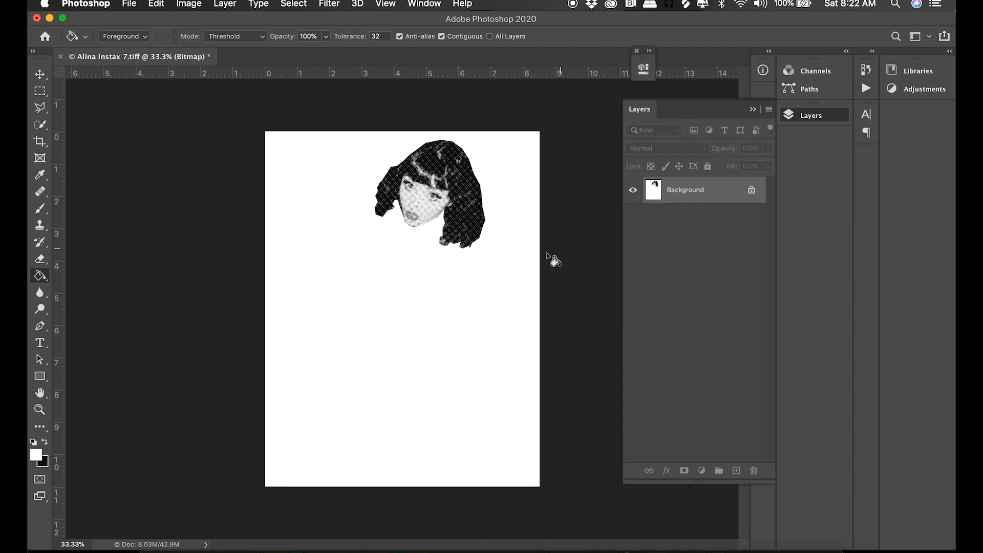
Inspect the head's halftone dots up close and convert the bitmap back to Grayscale with a size ratio of 1.
left_click(40, 409)
left_click_drag(402, 189, 188, 5)
left_click(189, 4)
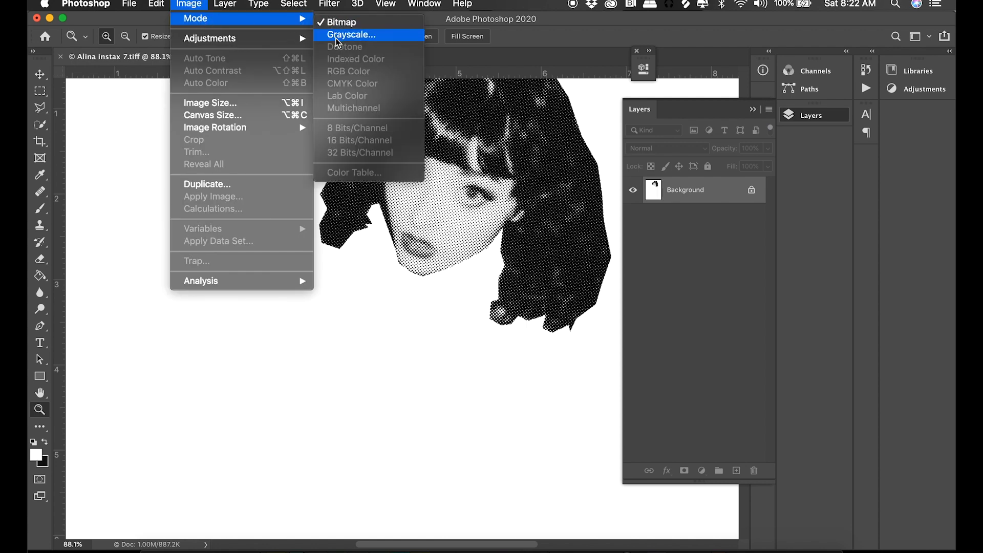
left_click(337, 37)
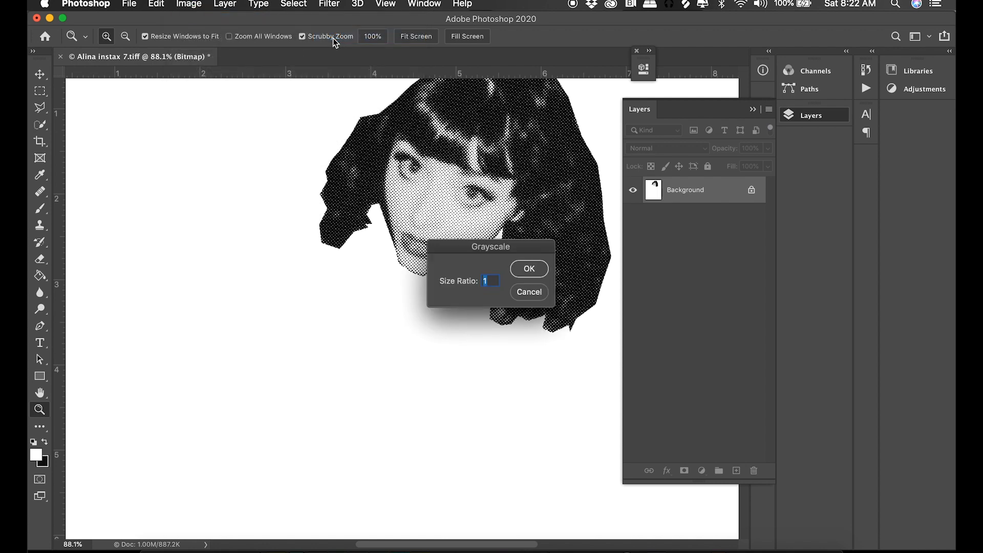
left_click(529, 268)
left_click_drag(447, 239, 467, 321)
left_click_drag(412, 281, 406, 237)
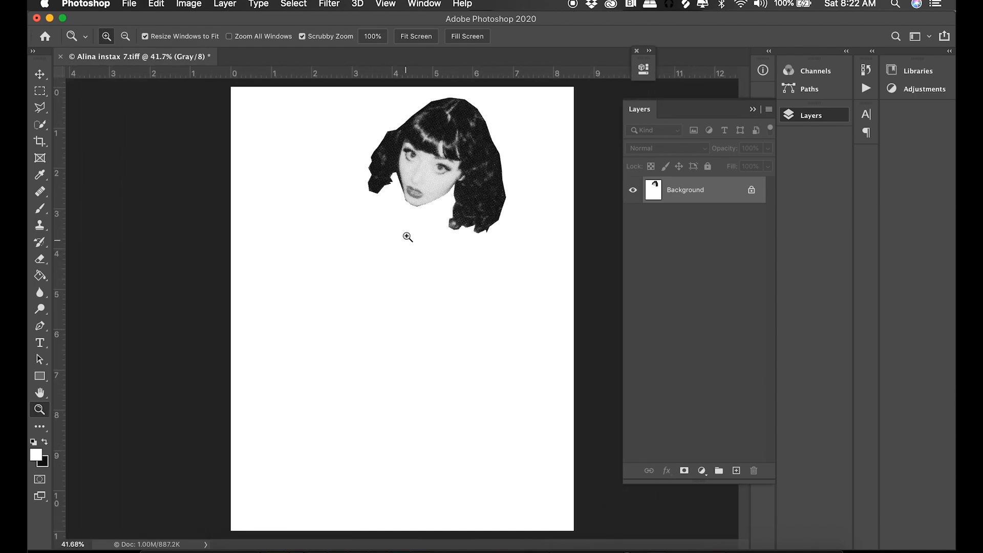
Save the head halftone as a JPEG named halftone1.jpg in the Dropbox folder.
left_click(129, 5)
left_click(154, 143)
left_click(541, 399)
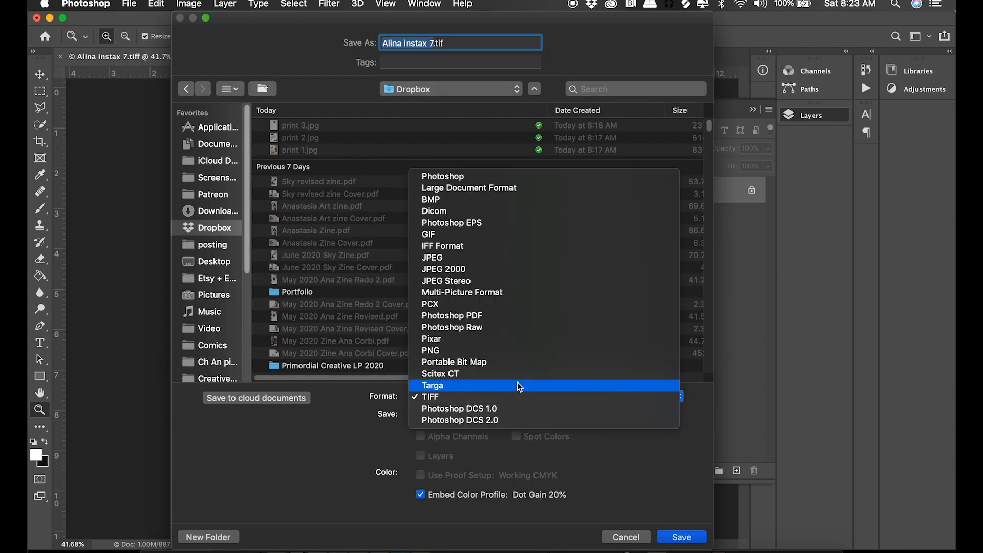
left_click(471, 257)
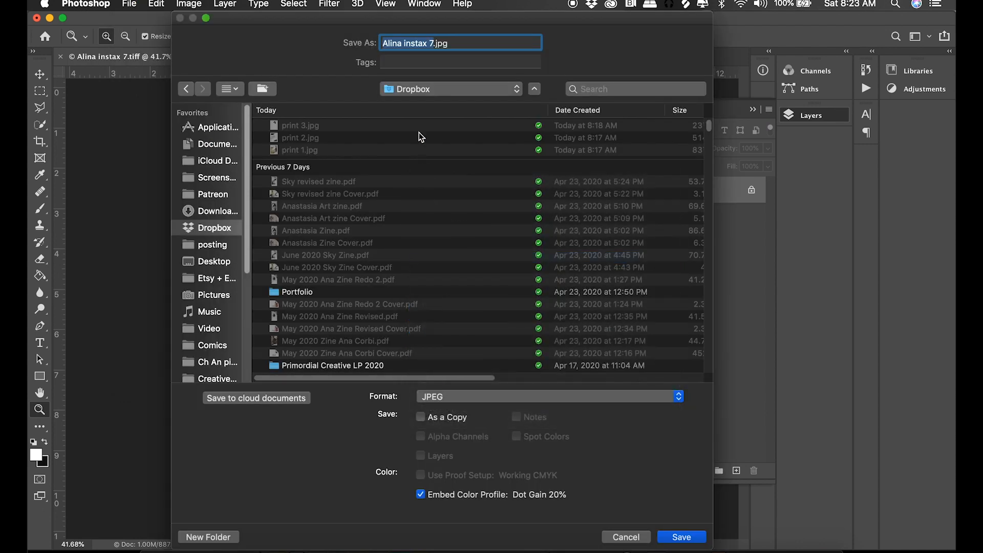
type("halftone")
key("BackSpace")
type("1")
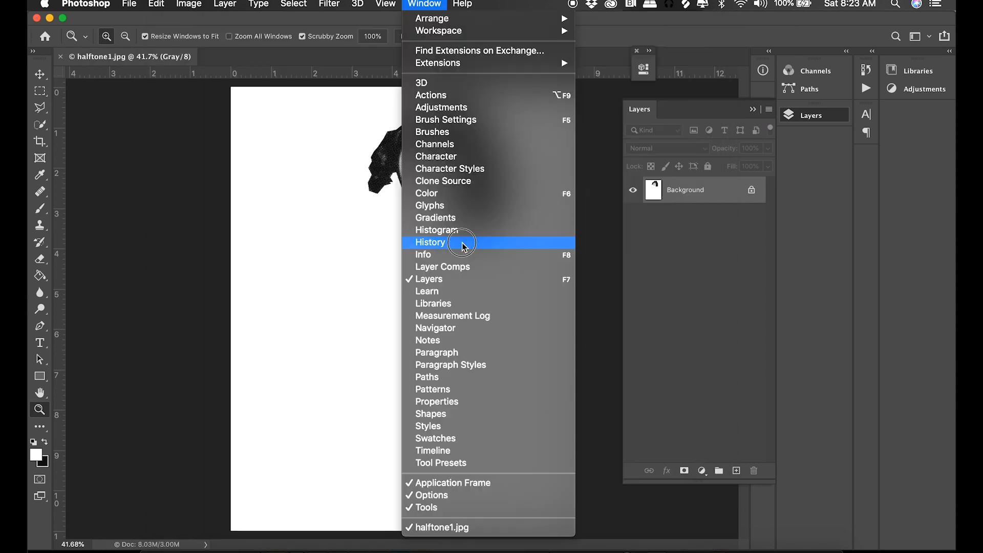
left_click(463, 243)
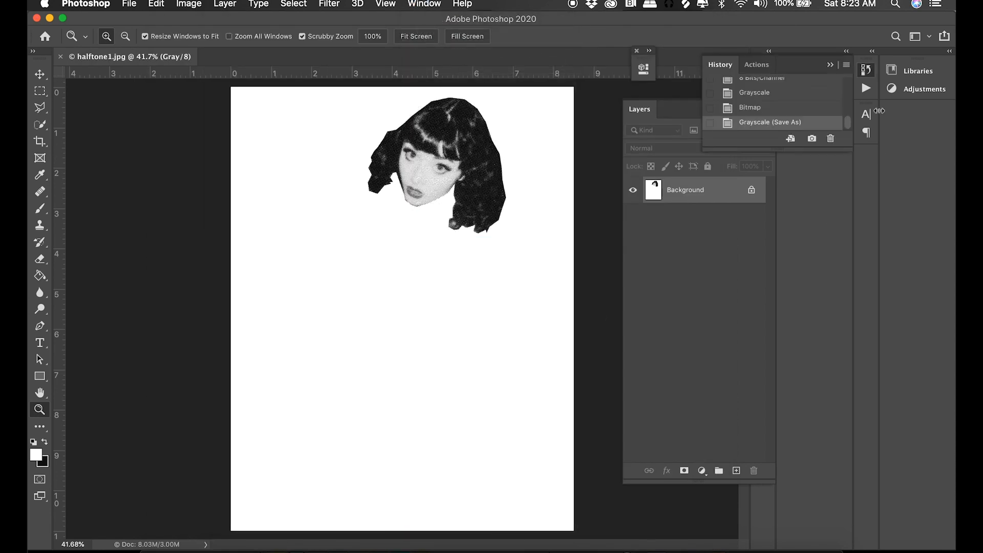
Return to the Grayscale history state before the bitmap conversion, hide the head layer and show the body layer.
left_click(798, 109)
left_click(788, 95)
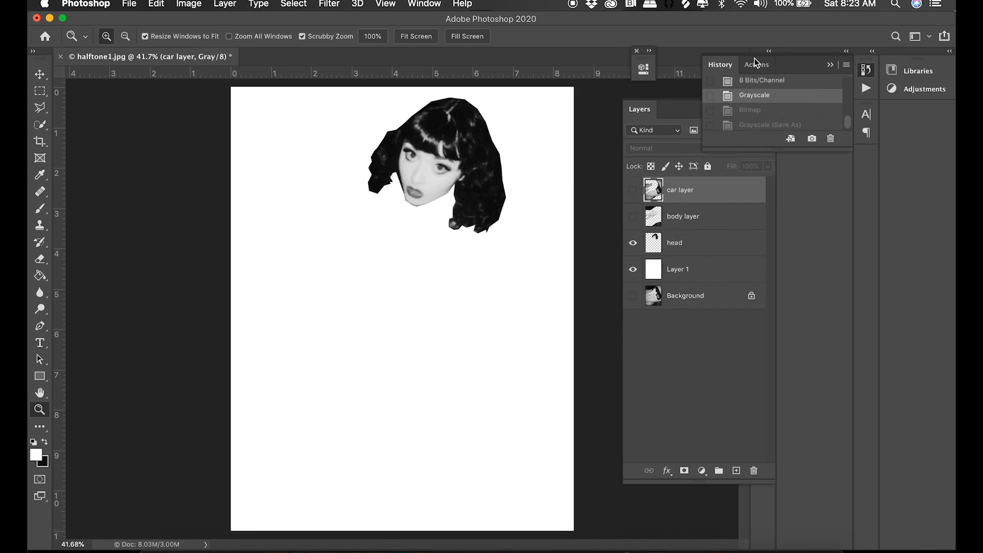
left_click(425, 4)
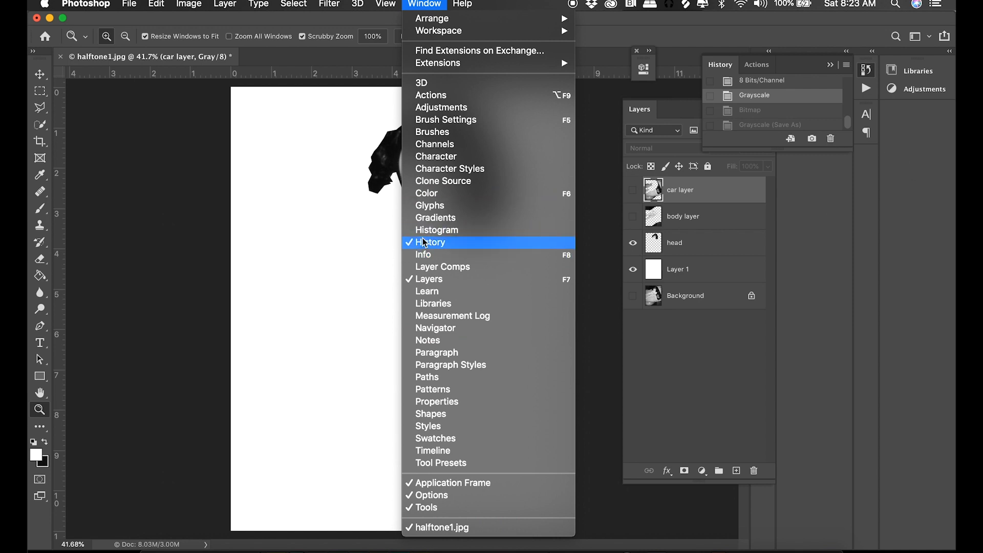
left_click(777, 68)
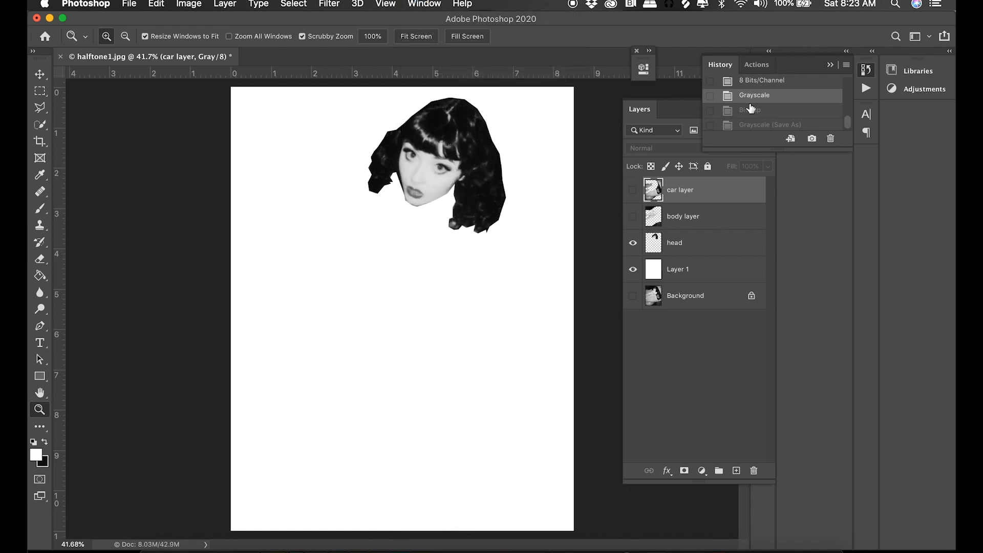
left_click(633, 244)
left_click(632, 216)
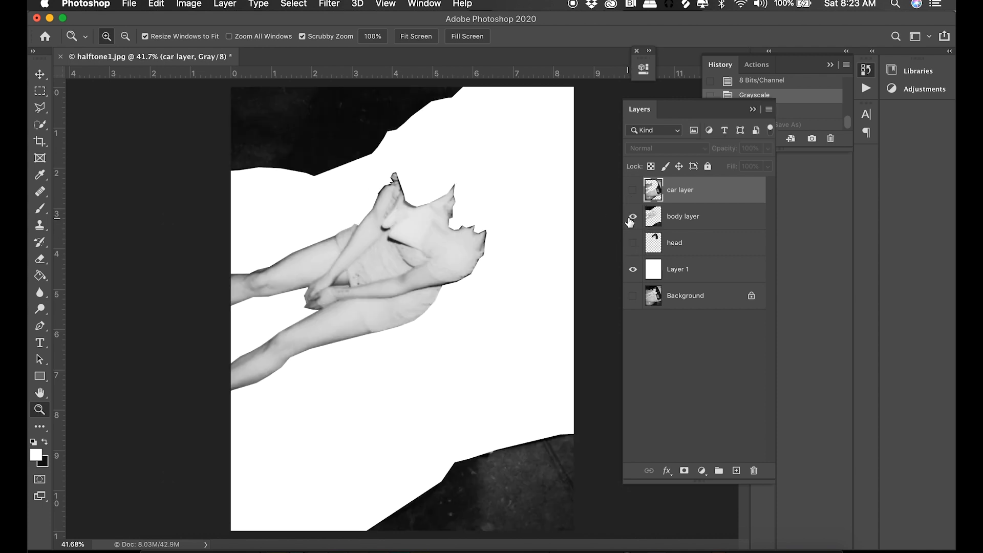
Convert the image to Bitmap mode, flattening the visible body and white layers, using a 300 pixels/inch round Halftone Screen at 48 lines/inch and 120 degrees.
left_click(191, 5)
mouse_move(208, 21)
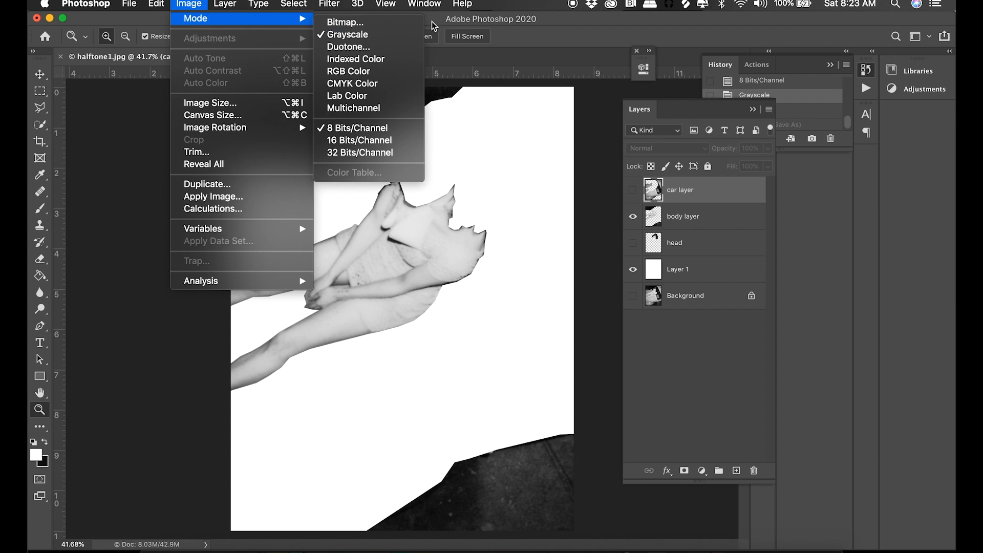
left_click(394, 23)
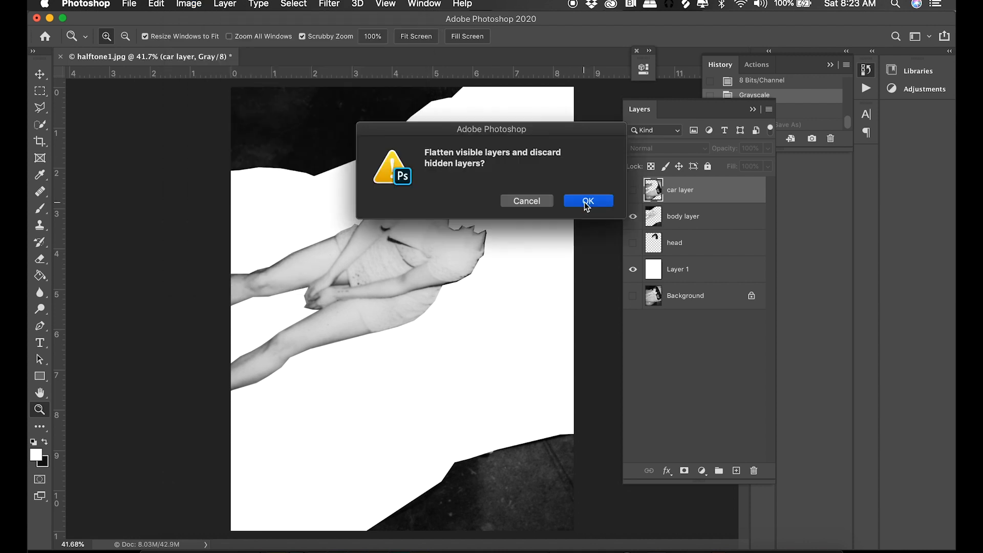
left_click(587, 203)
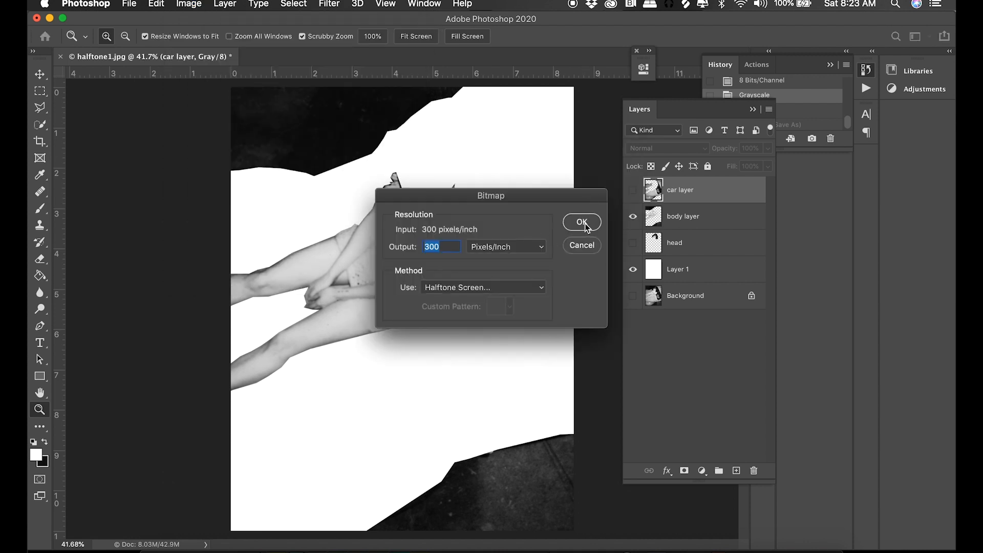
left_click(584, 224)
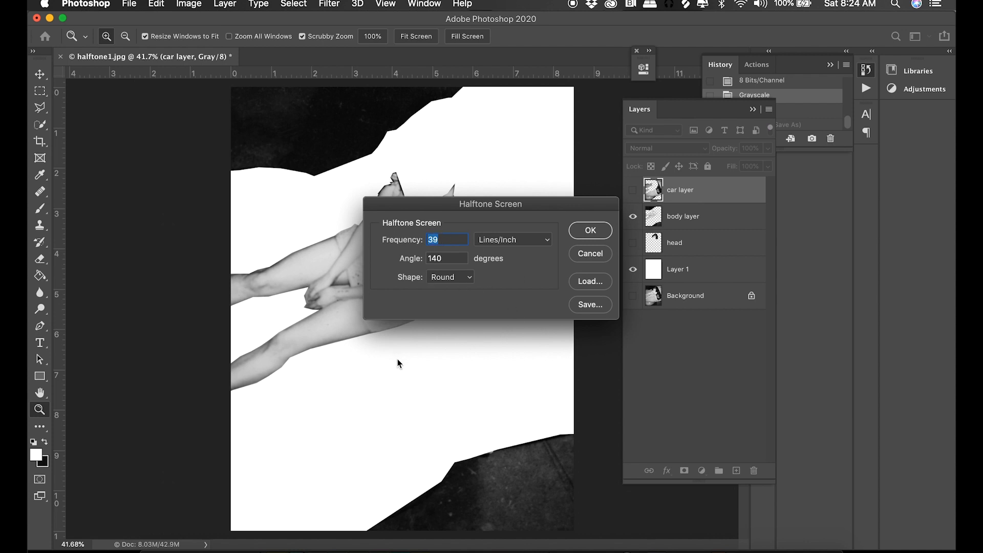
type("48")
double_click(437, 258)
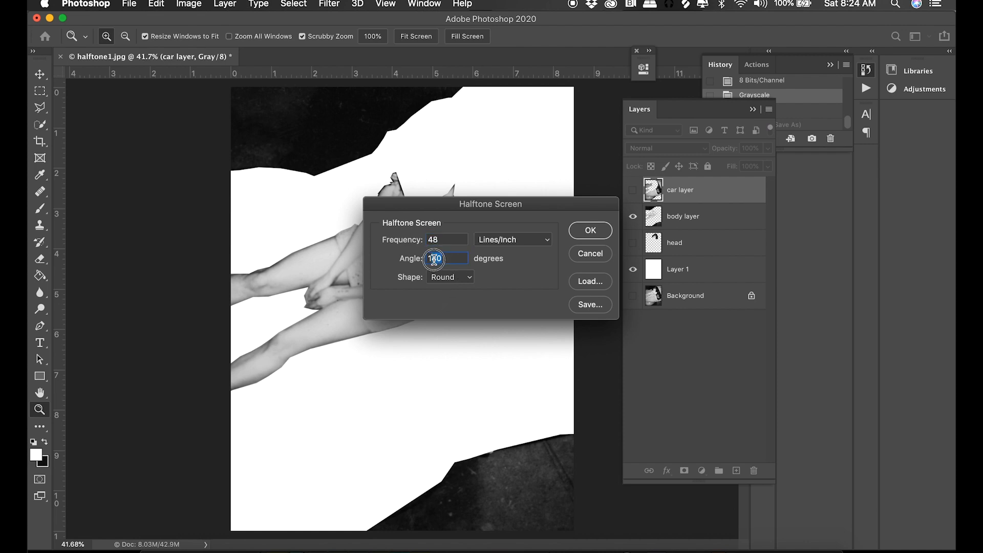
type("120")
left_click(590, 228)
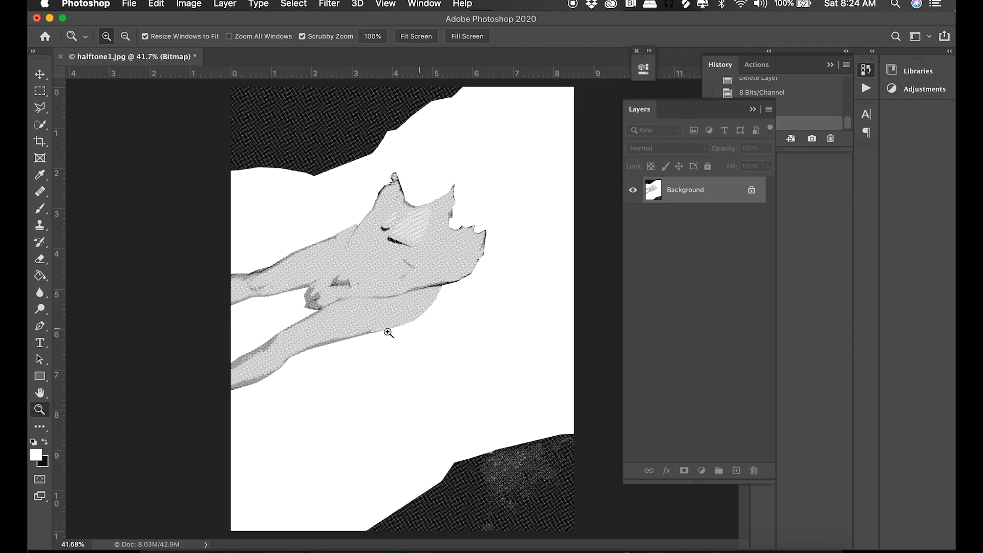
Convert the body bitmap back to Grayscale mode and inspect its halftone pattern up close.
mouse_move(336, 295)
left_mouse_down()
mouse_move(425, 413)
mouse_move(344, 296)
left_mouse_up()
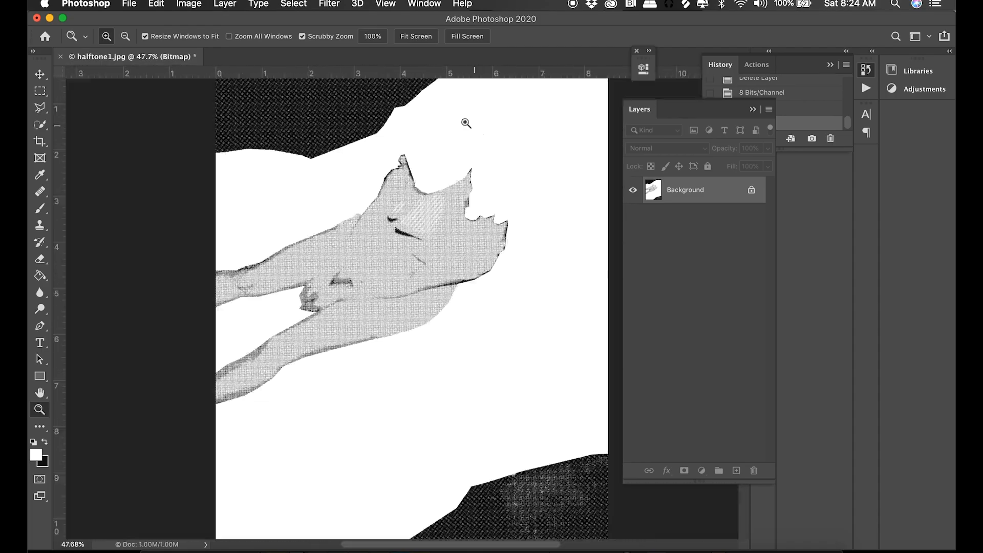
left_click(187, 4)
mouse_move(196, 19)
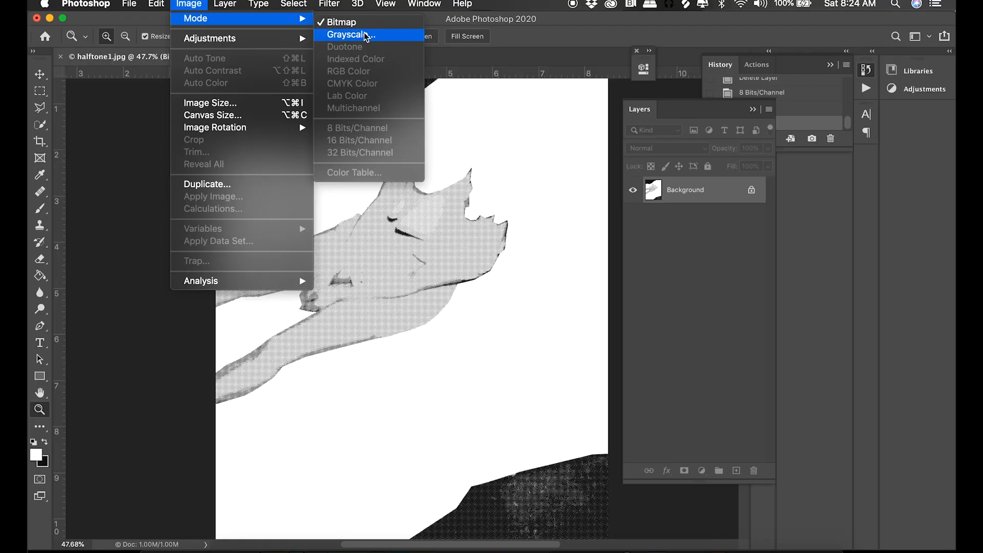
left_click(366, 35)
left_click_drag(417, 289, 428, 351)
left_click_drag(303, 287, 295, 285)
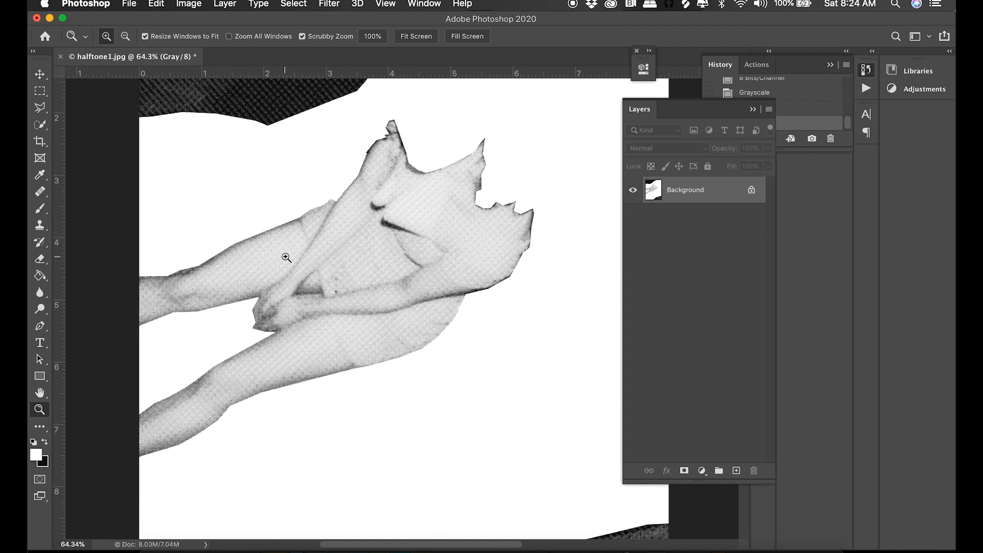
mouse_move(320, 237)
left_mouse_down()
mouse_move(292, 213)
mouse_move(306, 231)
left_mouse_up()
left_click_drag(391, 300, 367, 283)
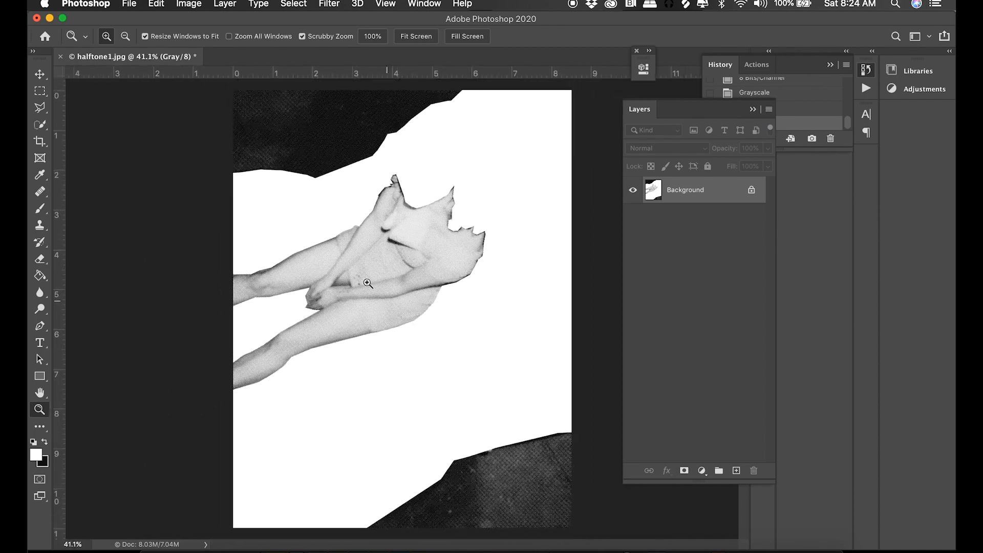
Save the body halftone as a separate file named halftone2.jpg.
left_click(129, 4)
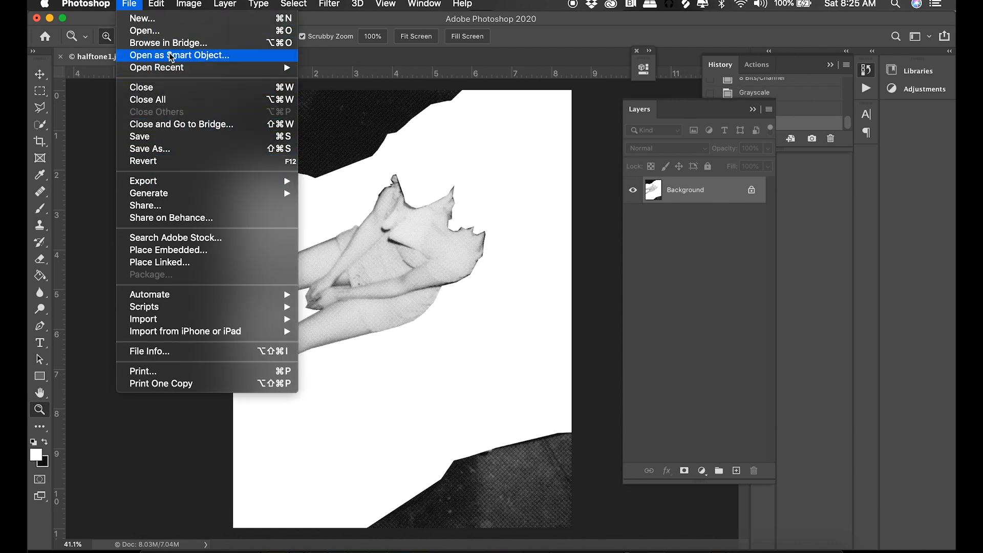
left_click(149, 148)
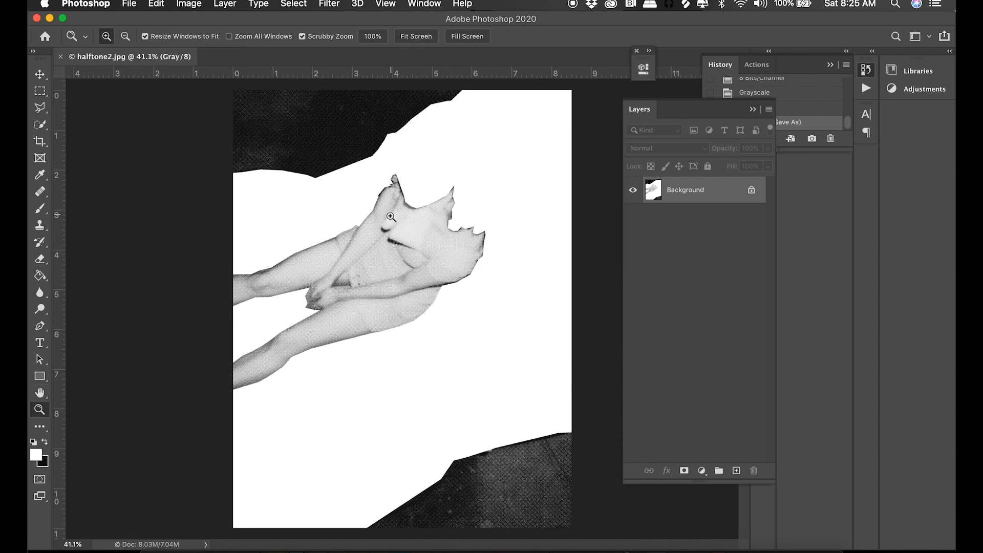